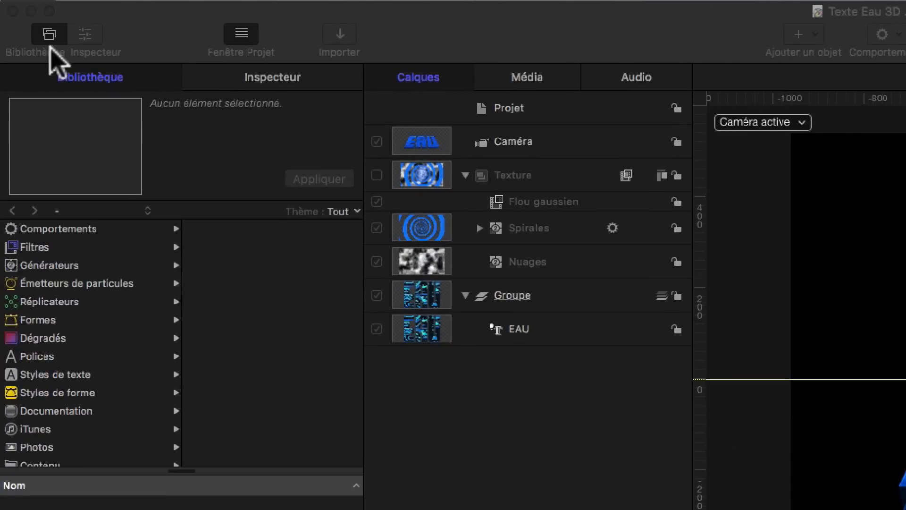
Step: Toggle the Library and Inspector panes, then select the Spirales layer to view its properties
{"action": "left_click", "coordinate": [78, 34]}
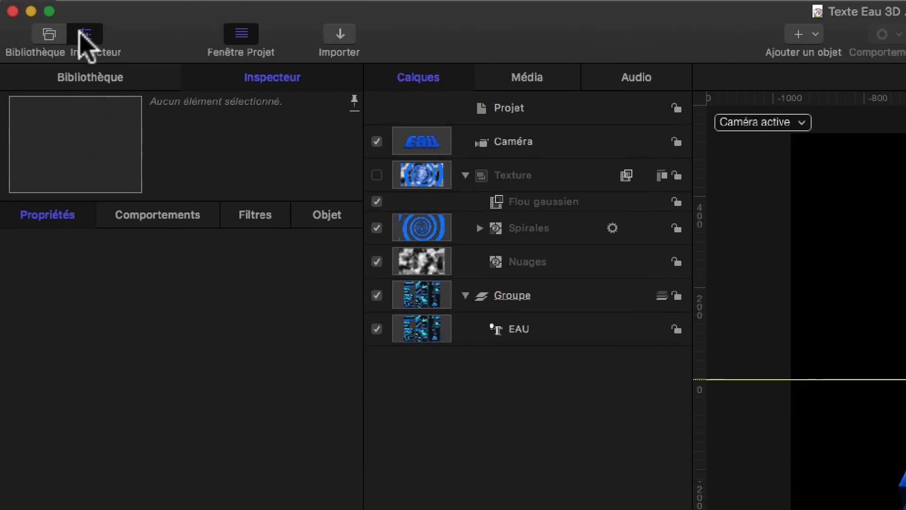
{"action": "left_click", "coordinate": [80, 33]}
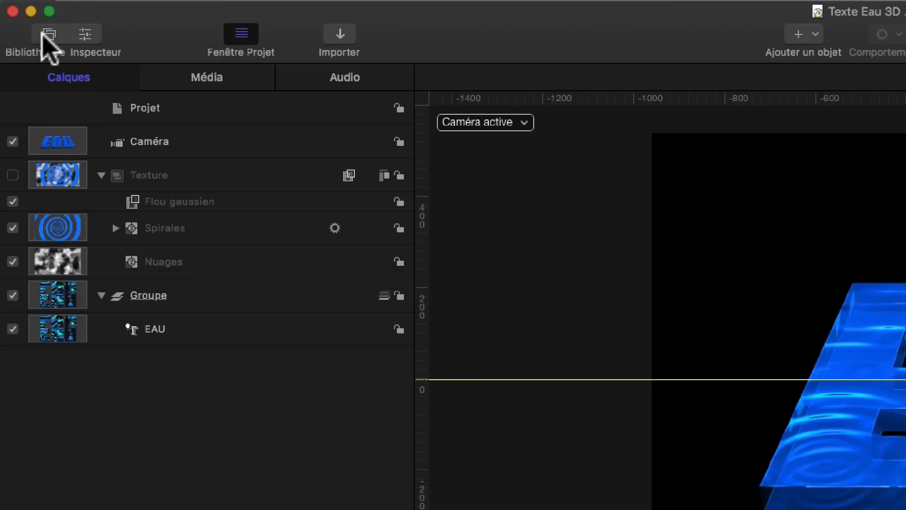
{"action": "left_click", "coordinate": [49, 38]}
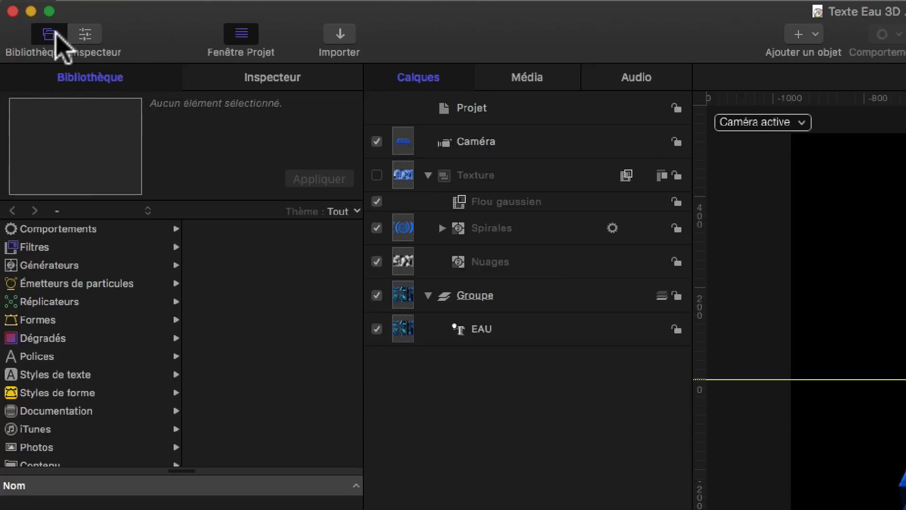
{"action": "left_click", "coordinate": [247, 81]}
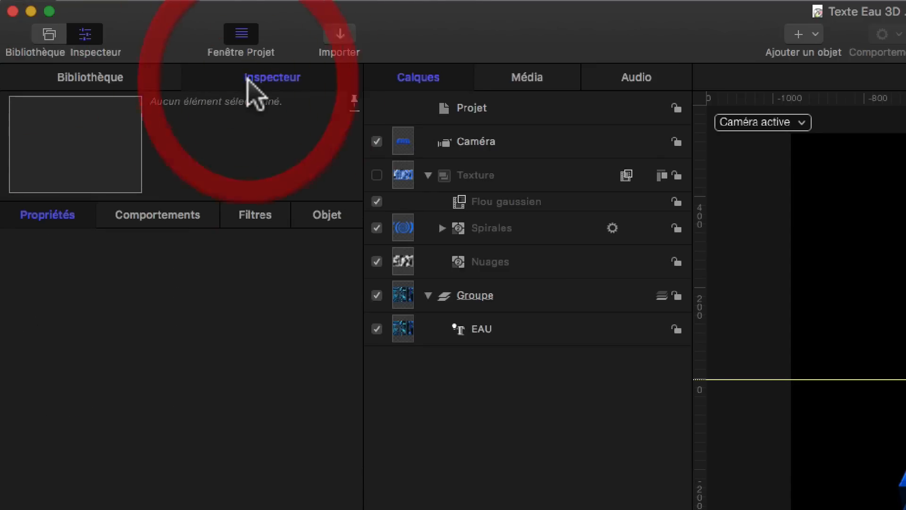
{"action": "left_click", "coordinate": [492, 229]}
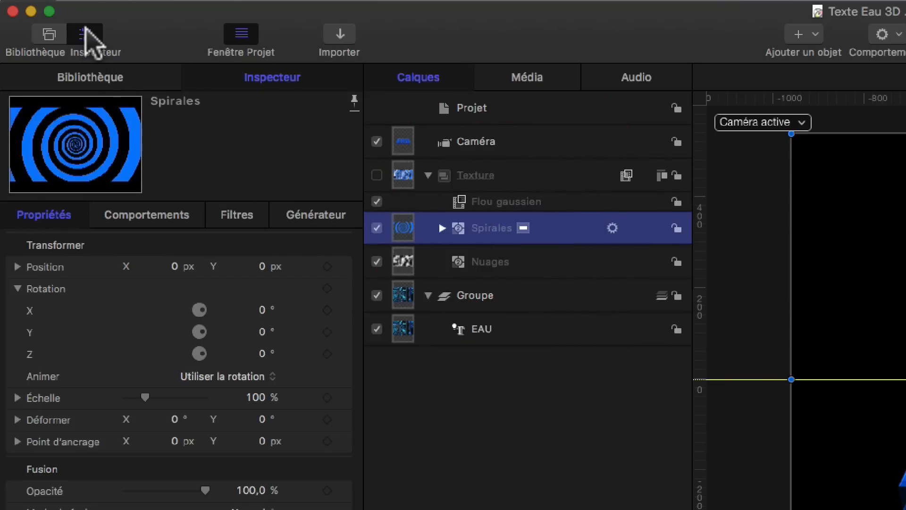
Step: Open the Library and browse the Styles de texte, Polices, Dégradés, Formes and Réplicateurs categories
{"action": "left_click", "coordinate": [45, 35]}
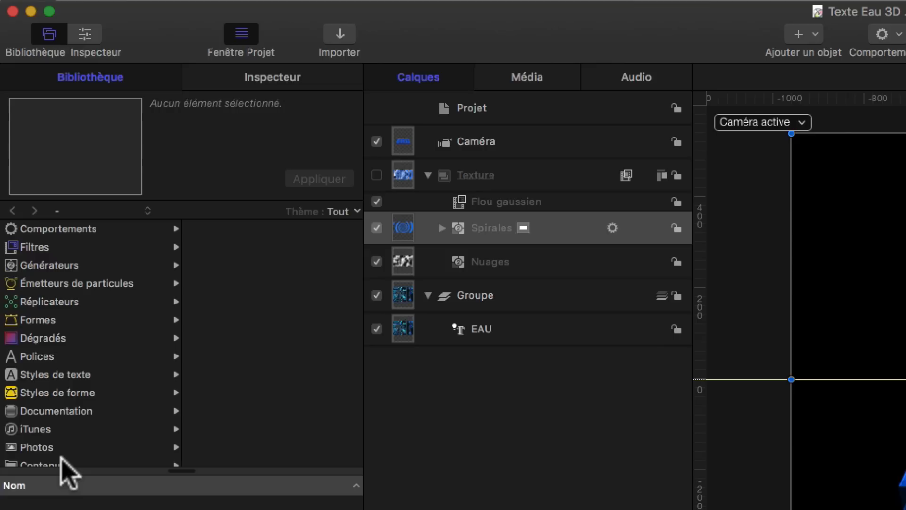
{"action": "left_click", "coordinate": [35, 374]}
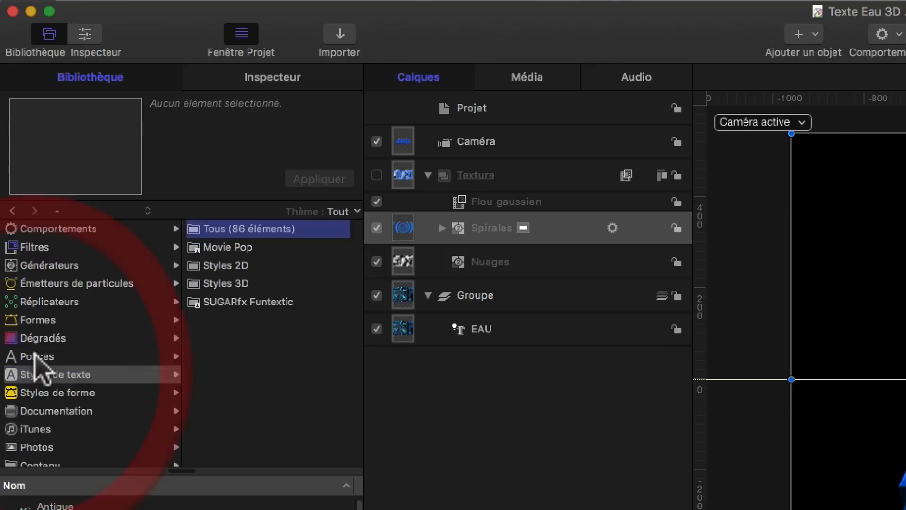
{"action": "left_click", "coordinate": [35, 356]}
{"action": "left_click", "coordinate": [41, 338]}
{"action": "left_click", "coordinate": [42, 319]}
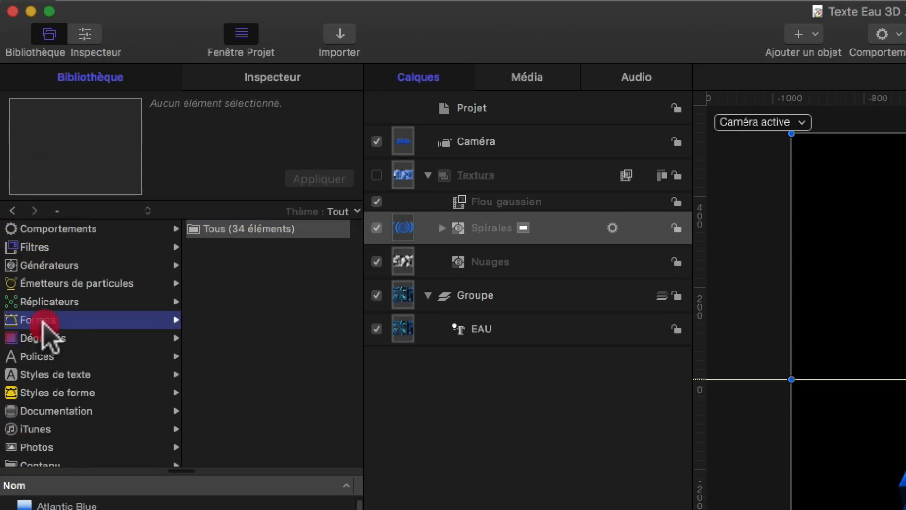
{"action": "left_click", "coordinate": [47, 302]}
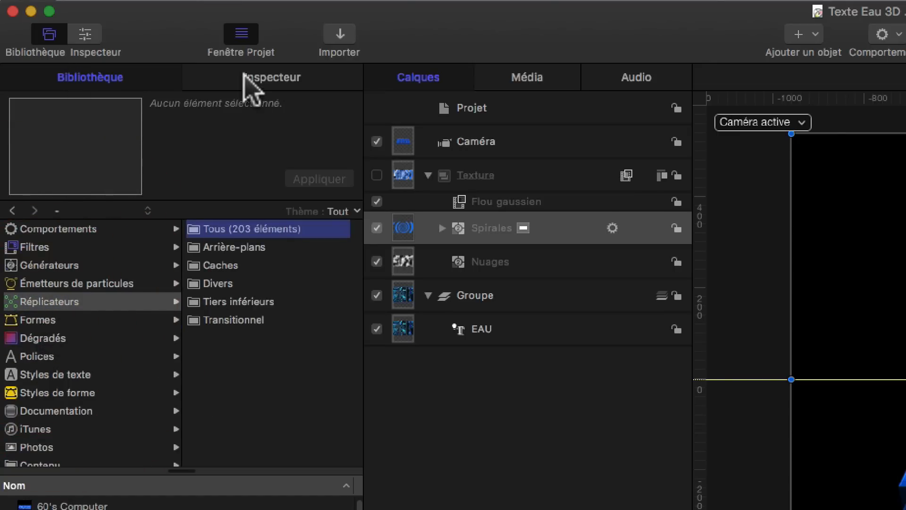
Step: Switch back and forth between the Inspector and Library panes
{"action": "left_click", "coordinate": [87, 35]}
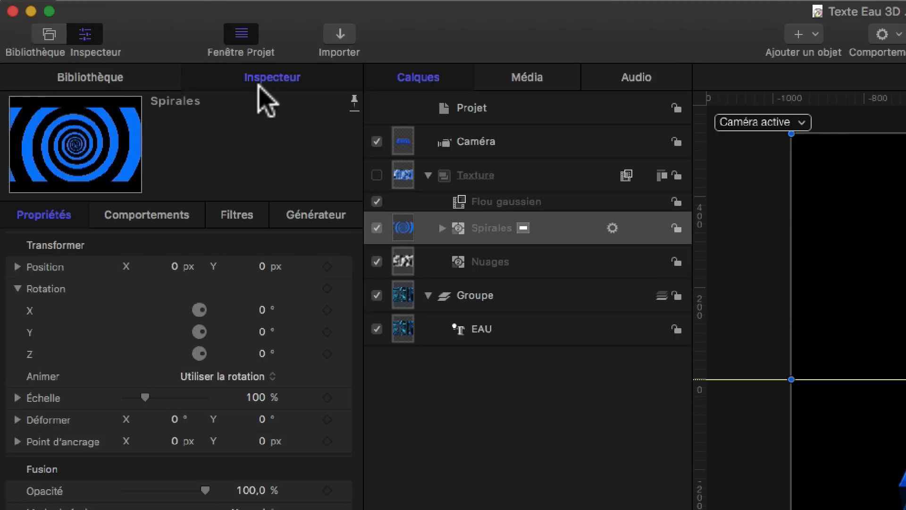
{"action": "left_click", "coordinate": [123, 80]}
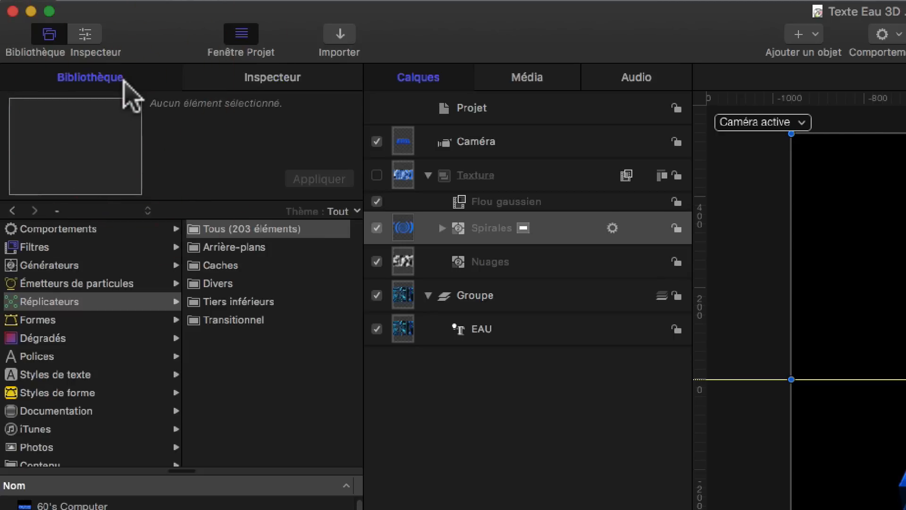
{"action": "left_click", "coordinate": [267, 79]}
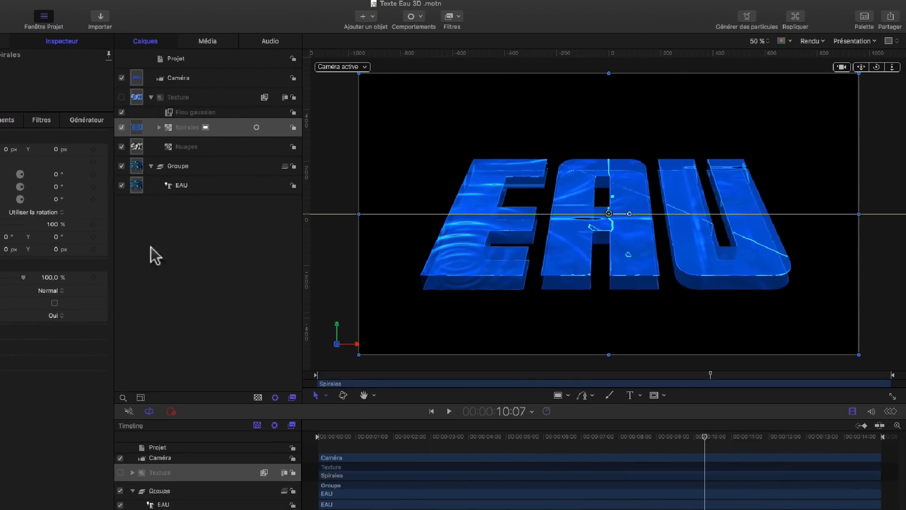
Step: Hide and show the Project pane containing the layers list
{"action": "left_click", "coordinate": [43, 17]}
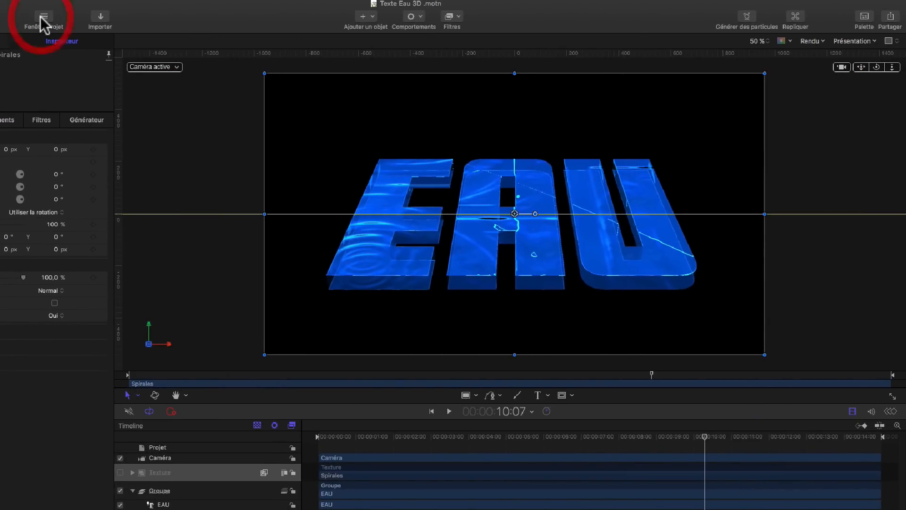
{"action": "left_click", "coordinate": [44, 19]}
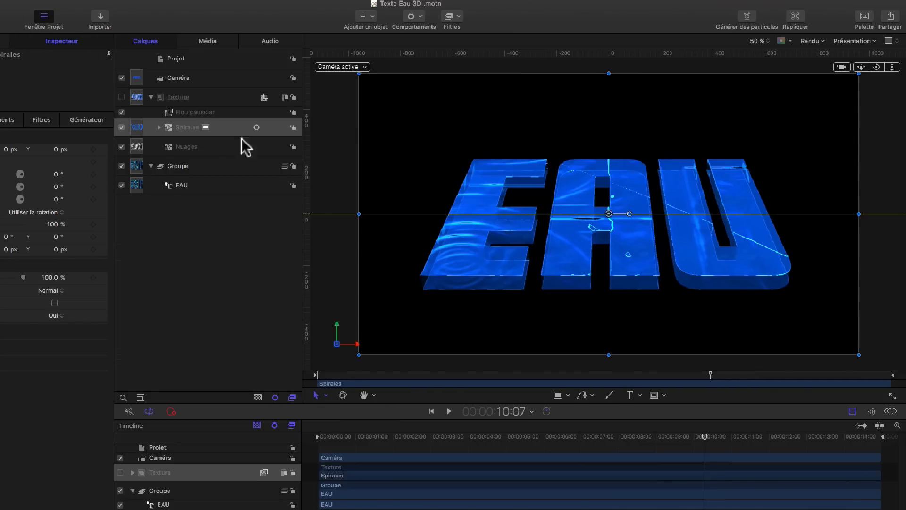
Step: Open the HUD for the Spirales generator and move it higher over the layers list
{"action": "left_click", "coordinate": [863, 17]}
{"action": "left_click", "coordinate": [862, 20]}
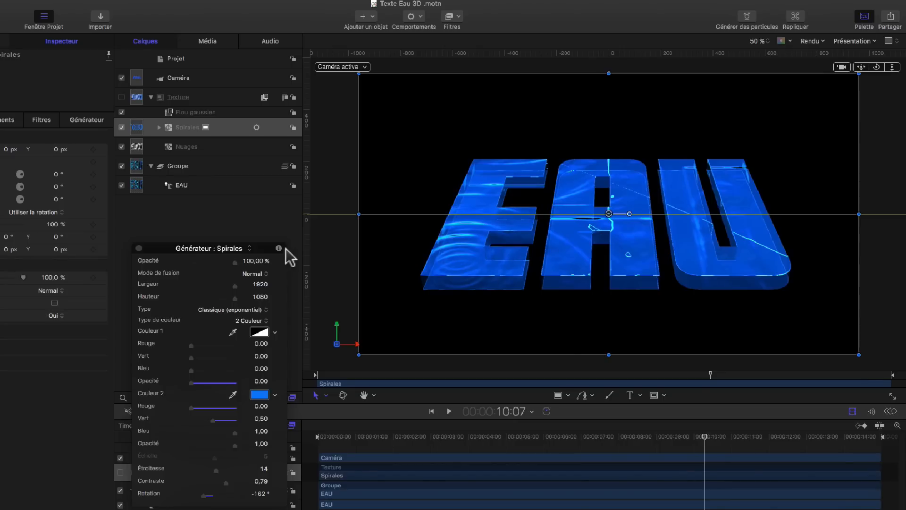
{"action": "left_click_drag", "start_coordinate": [249, 248], "coordinate": [251, 221]}
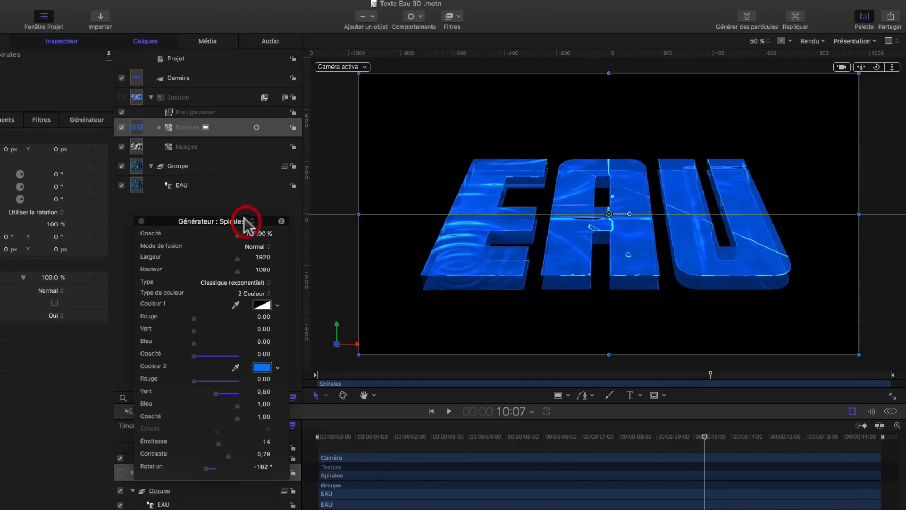
Step: Select the Texture group and then the Nuages layer to view their HUD settings
{"action": "left_click", "coordinate": [231, 101]}
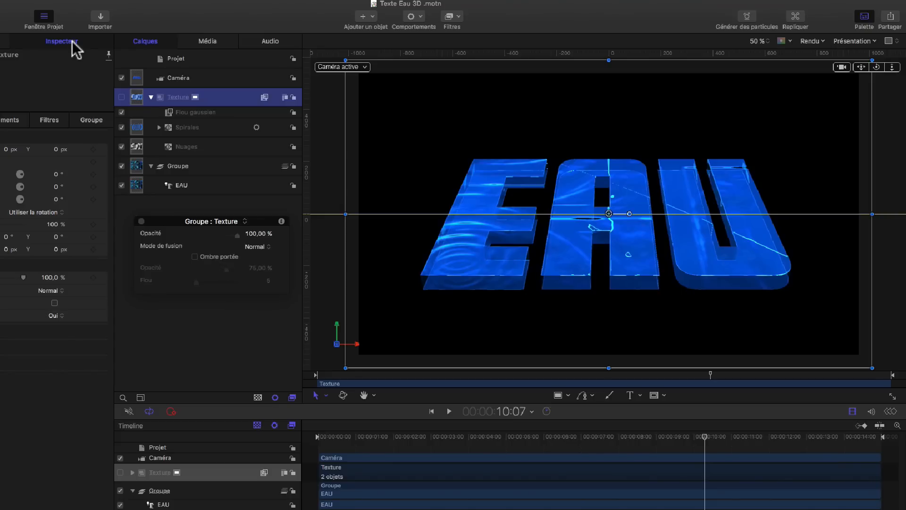
{"action": "left_click", "coordinate": [209, 164]}
{"action": "left_click", "coordinate": [209, 147]}
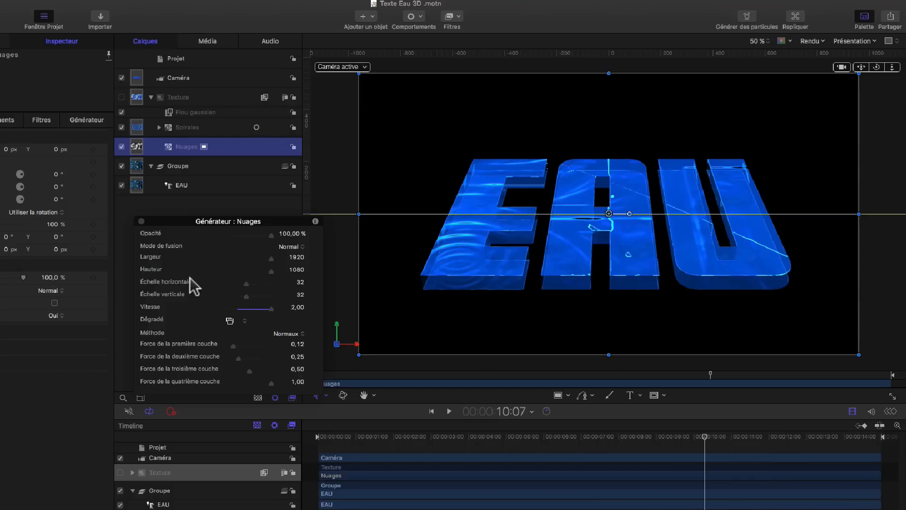
{"action": "left_click_drag", "start_coordinate": [177, 221], "coordinate": [169, 213]}
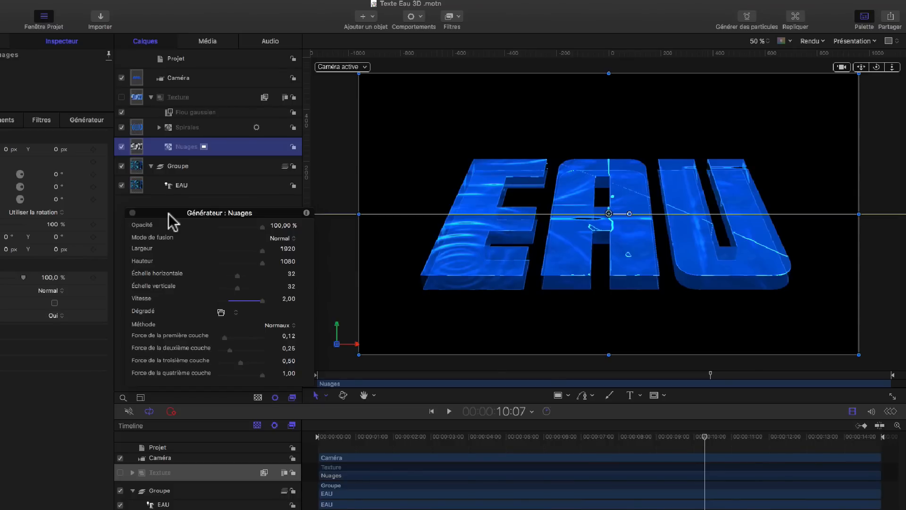
Step: Hide and reopen the HUD for the Nuages generator
{"action": "left_click", "coordinate": [865, 19]}
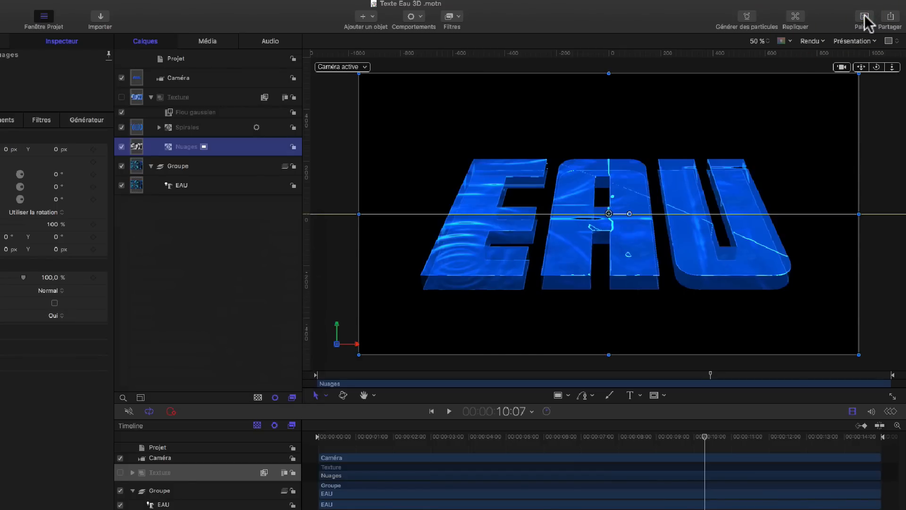
{"action": "left_click", "coordinate": [866, 19]}
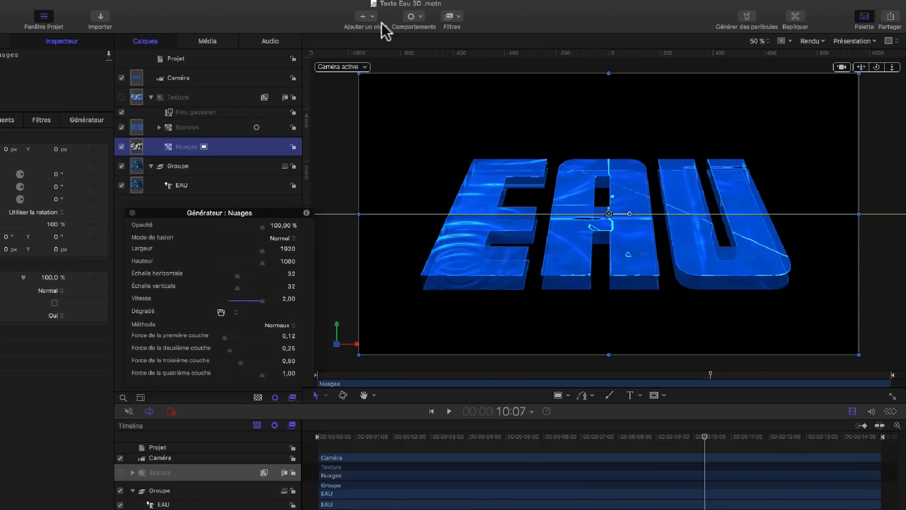
{"action": "left_click", "coordinate": [231, 2]}
{"action": "left_click", "coordinate": [231, 1]}
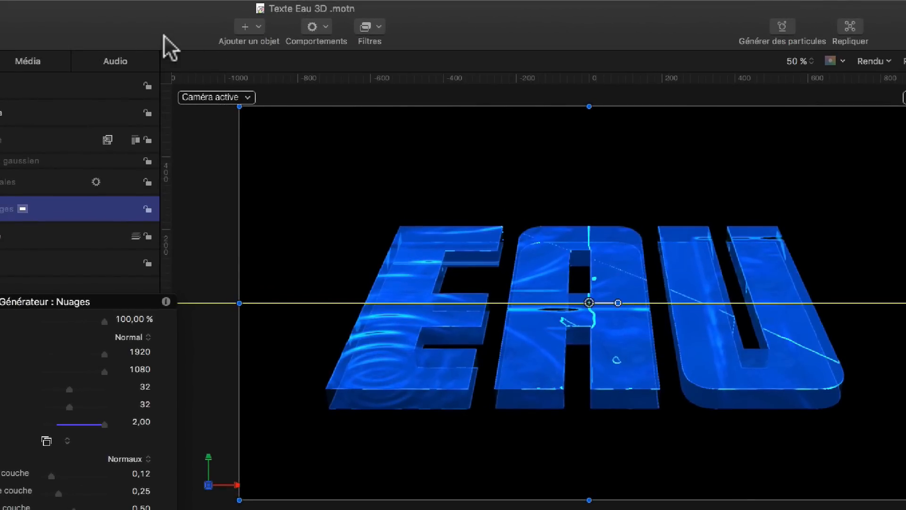
Step: Open the Ajouter un objet menu and review its options without choosing any
{"action": "left_click", "coordinate": [258, 26]}
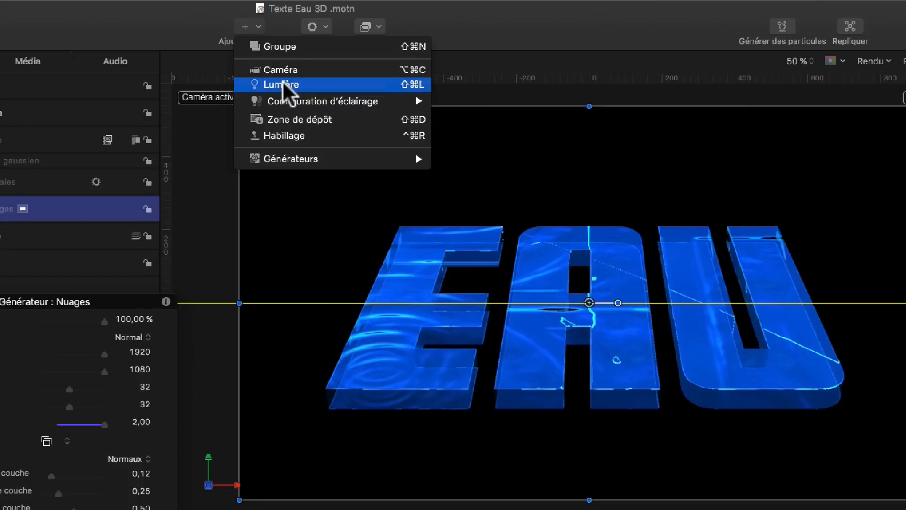
{"action": "mouse_move", "coordinate": [287, 100]}
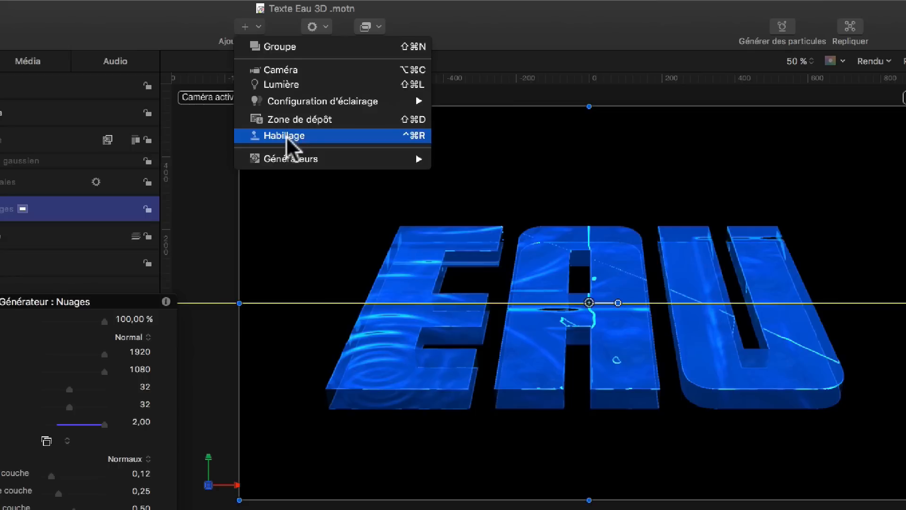
{"action": "mouse_move", "coordinate": [286, 160]}
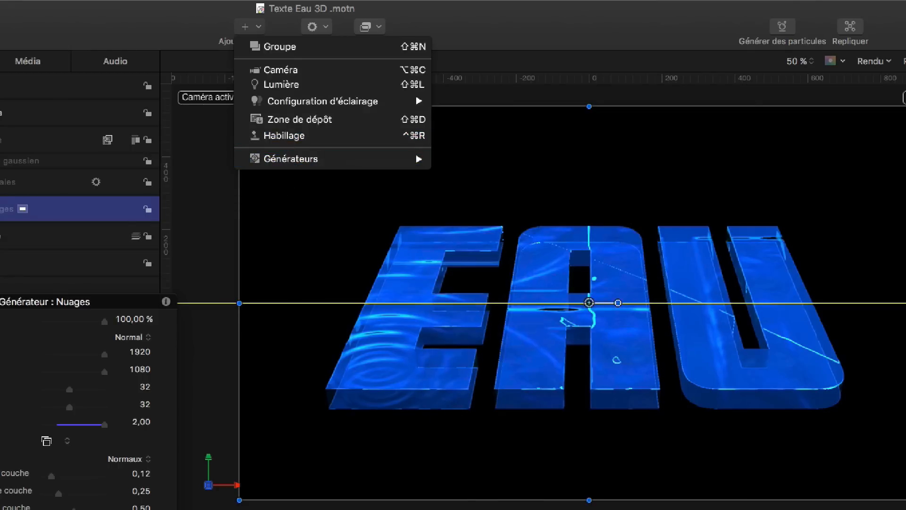
{"action": "left_click", "coordinate": [251, 33]}
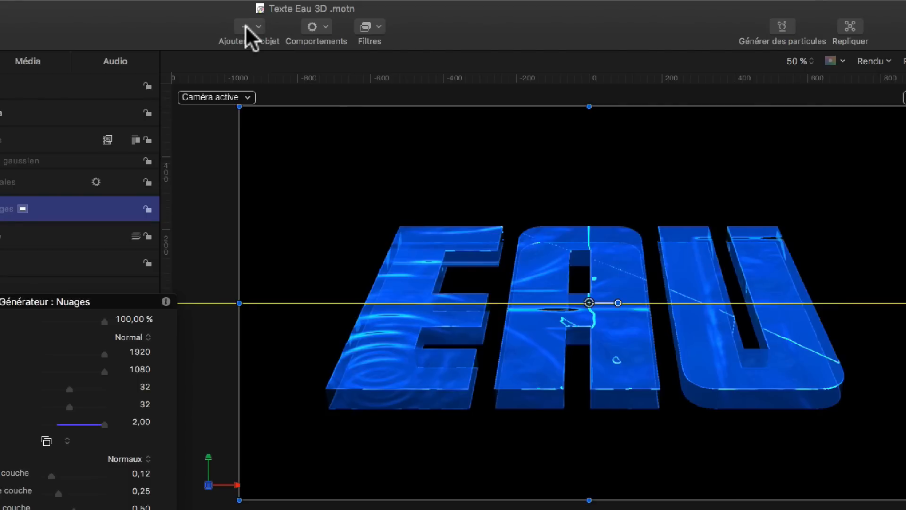
Step: Open and close the Comportements and Filtres menus
{"action": "left_click", "coordinate": [323, 24]}
{"action": "left_click", "coordinate": [325, 24]}
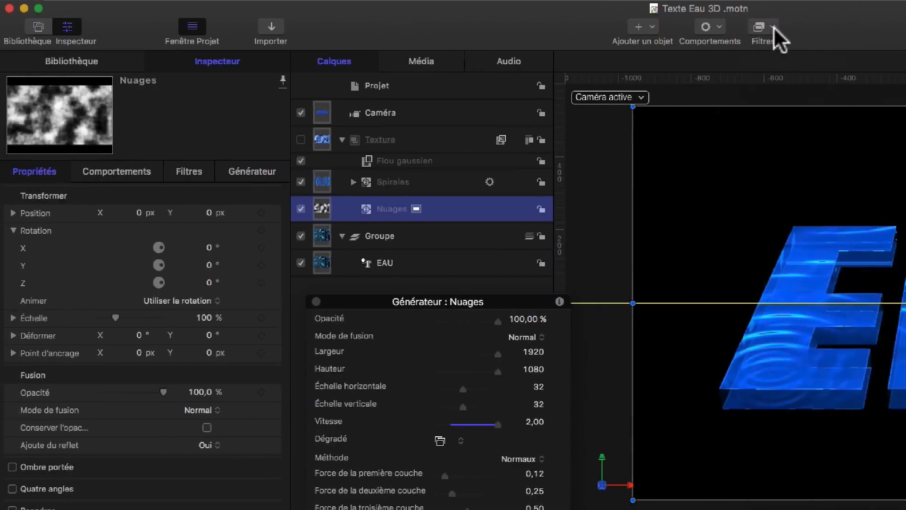
{"action": "left_click", "coordinate": [774, 26]}
{"action": "left_click", "coordinate": [773, 24]}
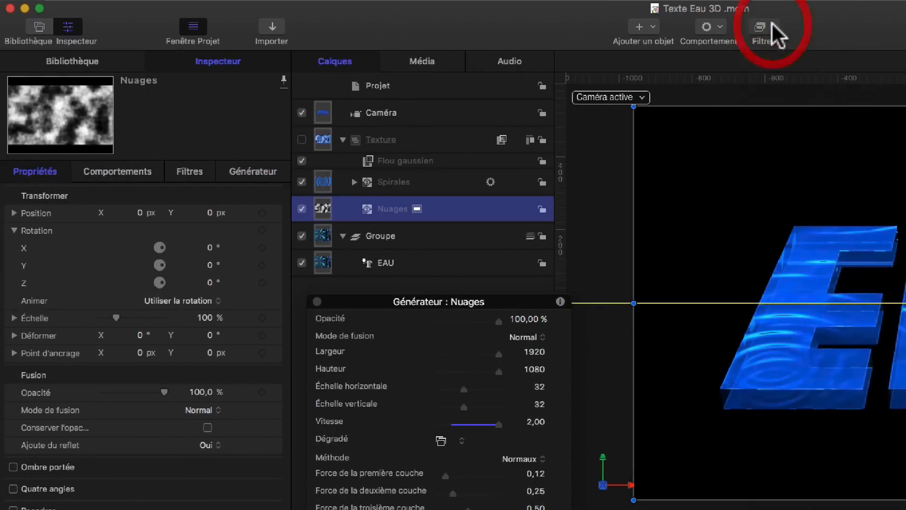
Step: Switch to the Library pane and back to the Inspector pane
{"action": "left_click", "coordinate": [94, 60]}
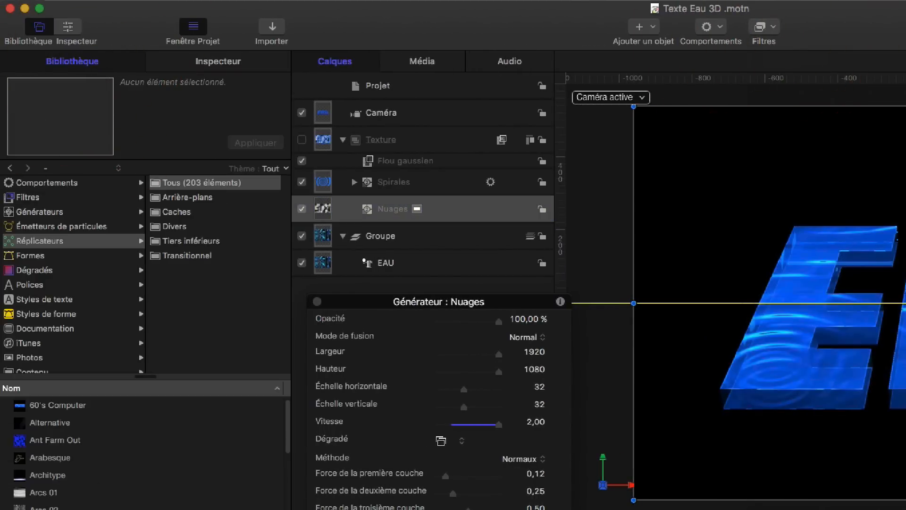
{"action": "left_click", "coordinate": [240, 61]}
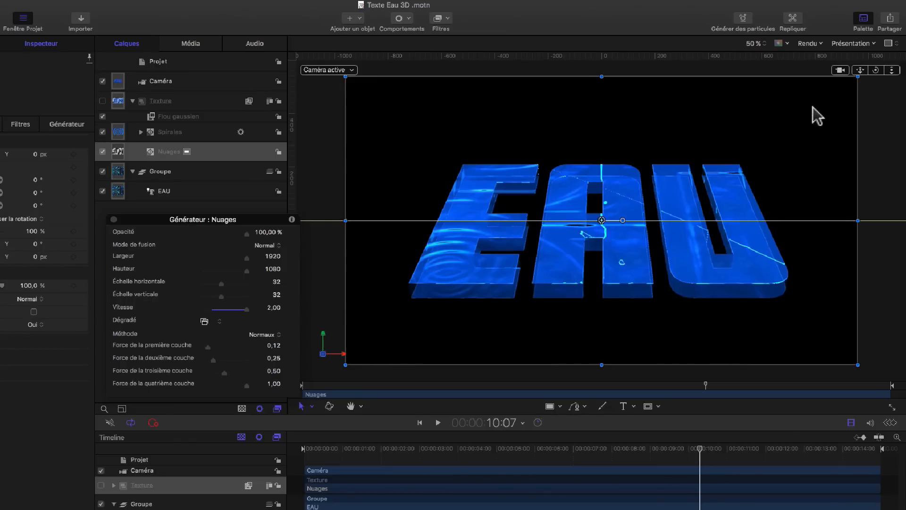
Step: Replicate the Nuages layer and undo the replication
{"action": "left_click", "coordinate": [793, 18]}
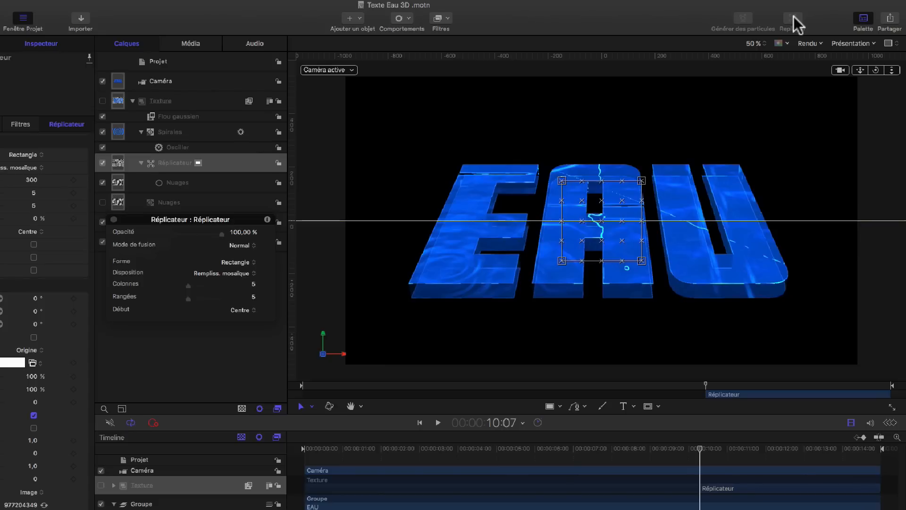
{"action": "key", "text": "super+z"}
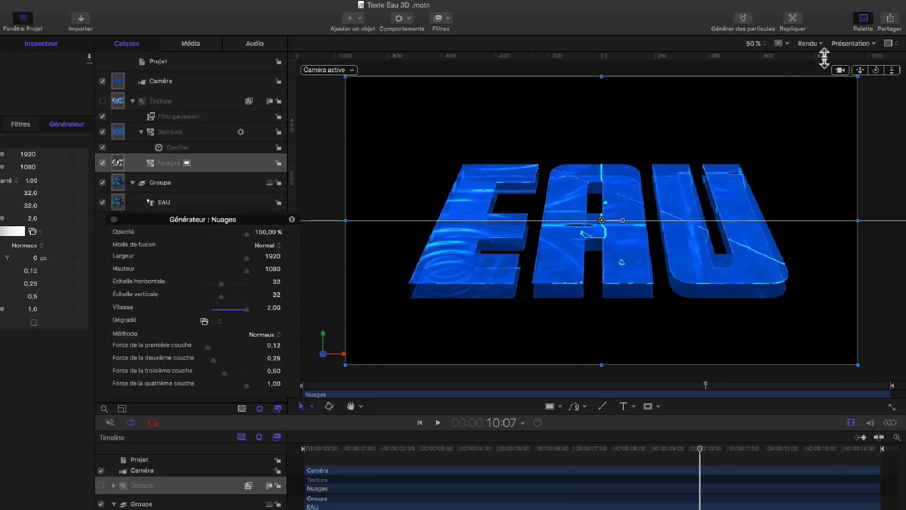
Step: Open the Partager menu to review the export options, then close it
{"action": "left_click", "coordinate": [889, 19]}
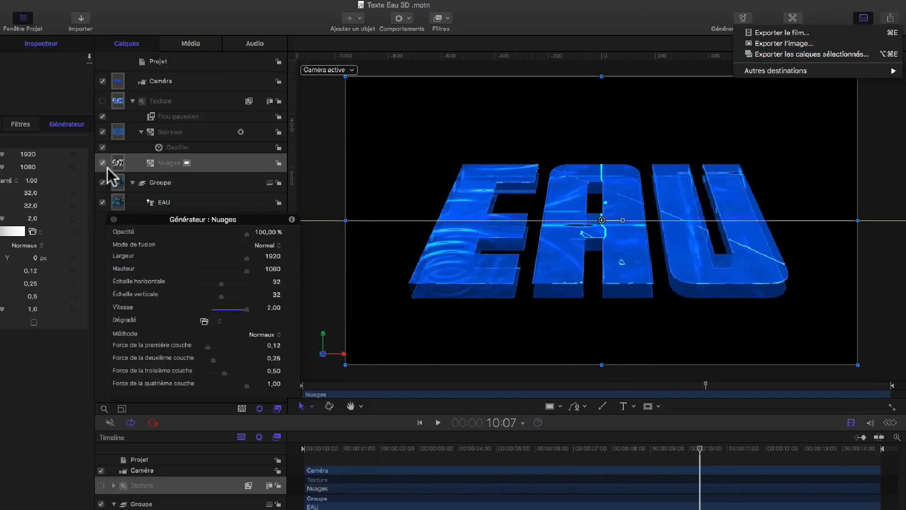
{"action": "left_click", "coordinate": [132, 101]}
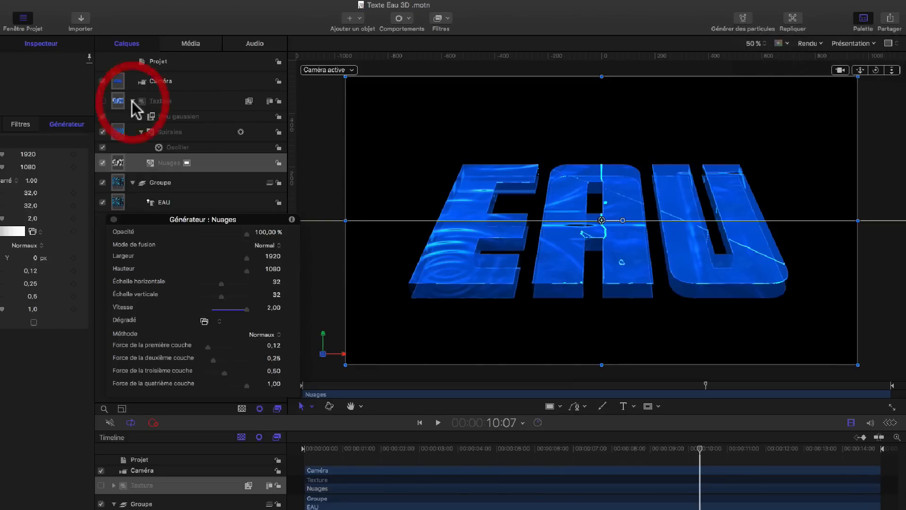
Step: Select the Texture group layer
{"action": "left_click", "coordinate": [169, 99]}
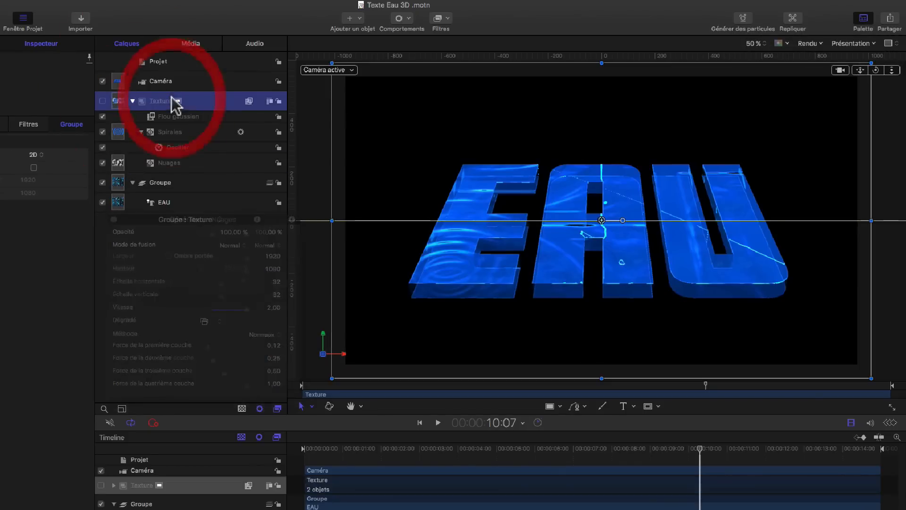
Step: Open the Partager export menu once more and dismiss it without exporting
{"action": "left_click", "coordinate": [890, 18]}
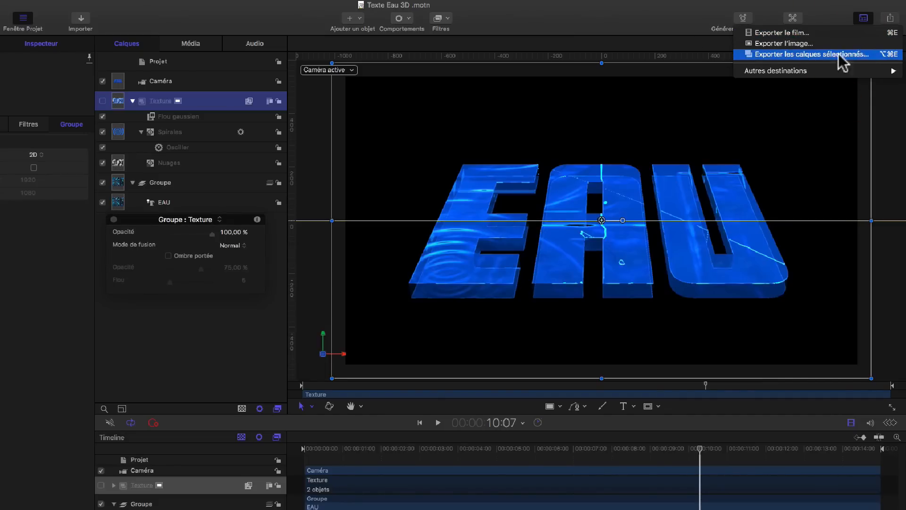
{"action": "left_click", "coordinate": [863, 55]}
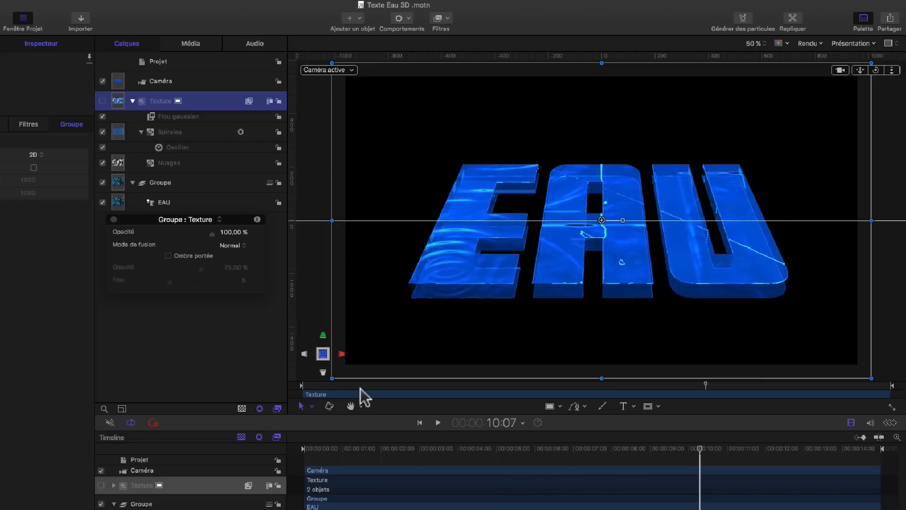
Step: Browse the viewer toolbar's transform, shape and Bézier/B-Spline mask tool menus without choosing a tool
{"action": "left_click", "coordinate": [311, 406]}
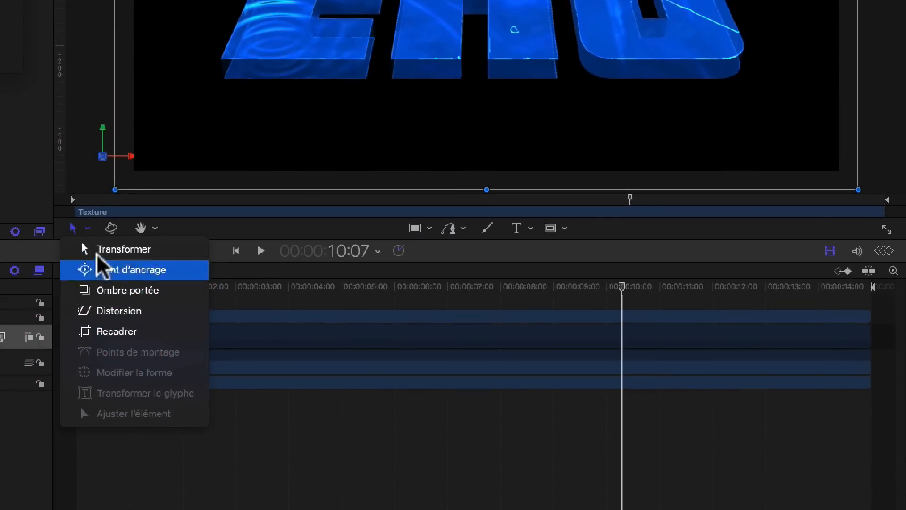
{"action": "left_click", "coordinate": [107, 228]}
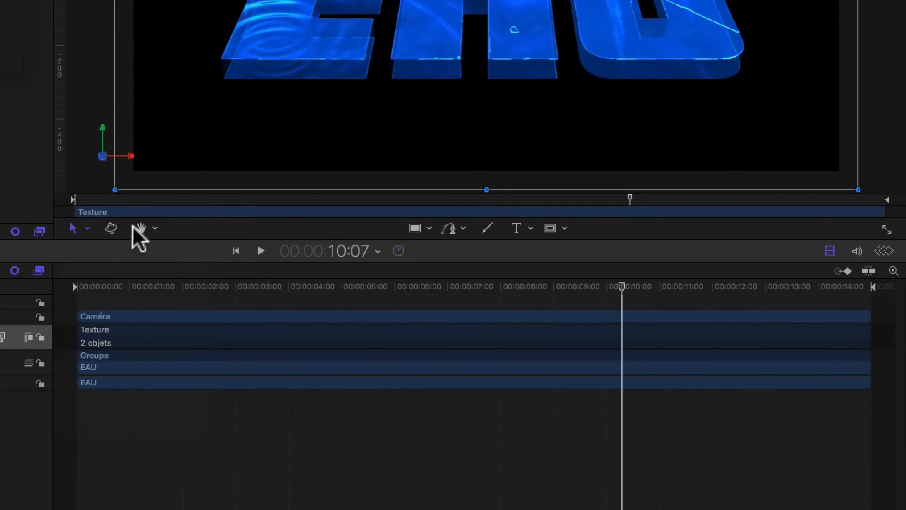
{"action": "left_click", "coordinate": [426, 228]}
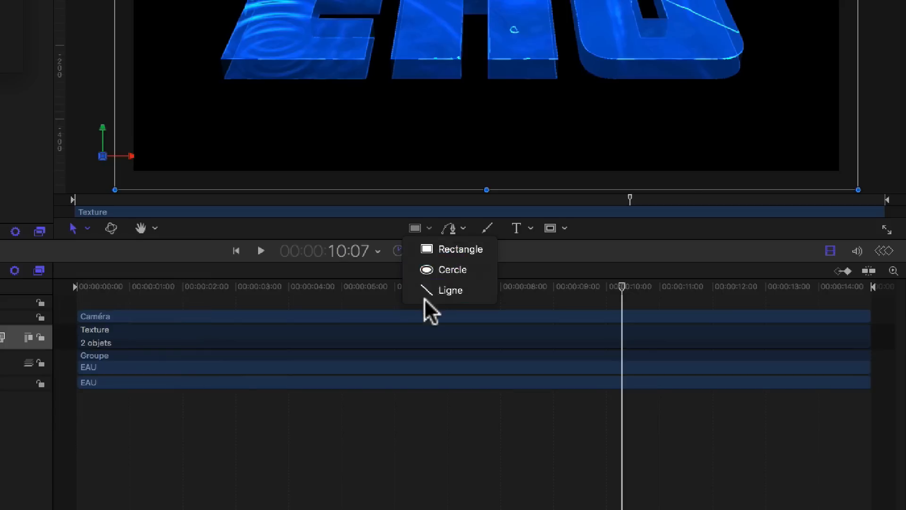
{"action": "left_click", "coordinate": [460, 228]}
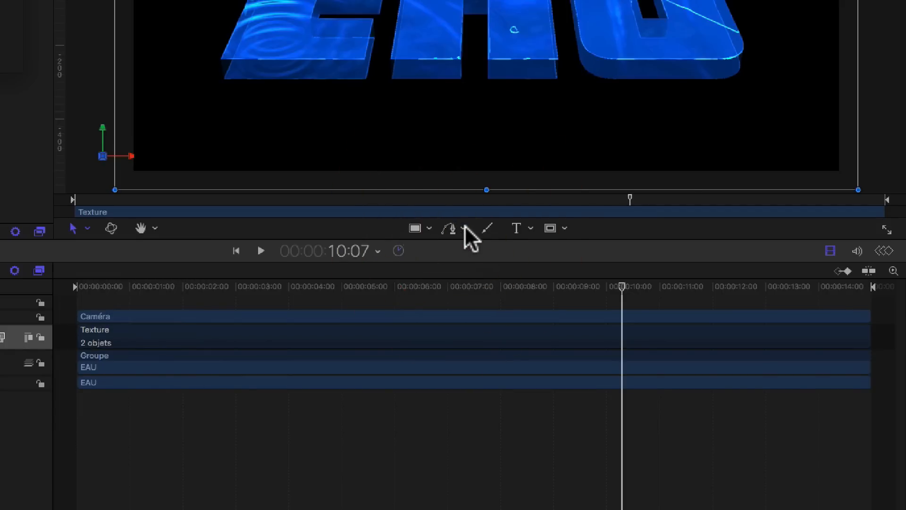
{"action": "left_click", "coordinate": [463, 228]}
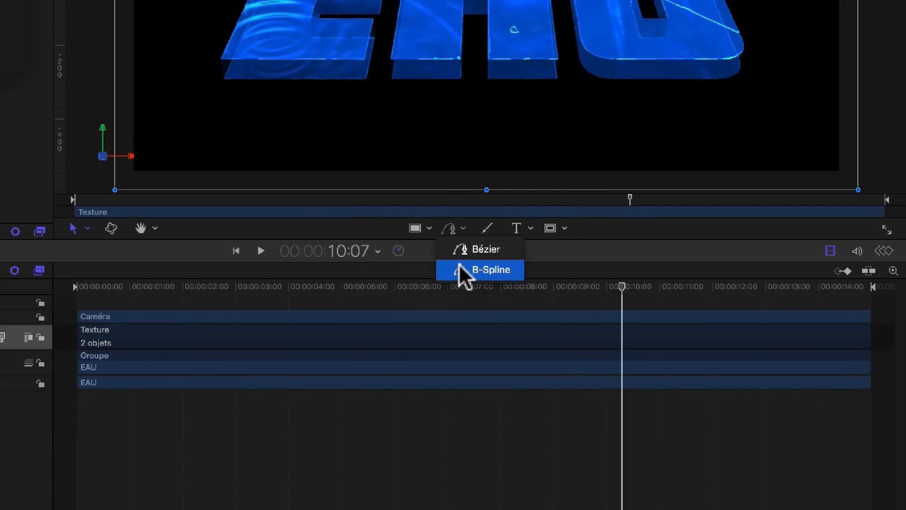
{"action": "left_click", "coordinate": [490, 229]}
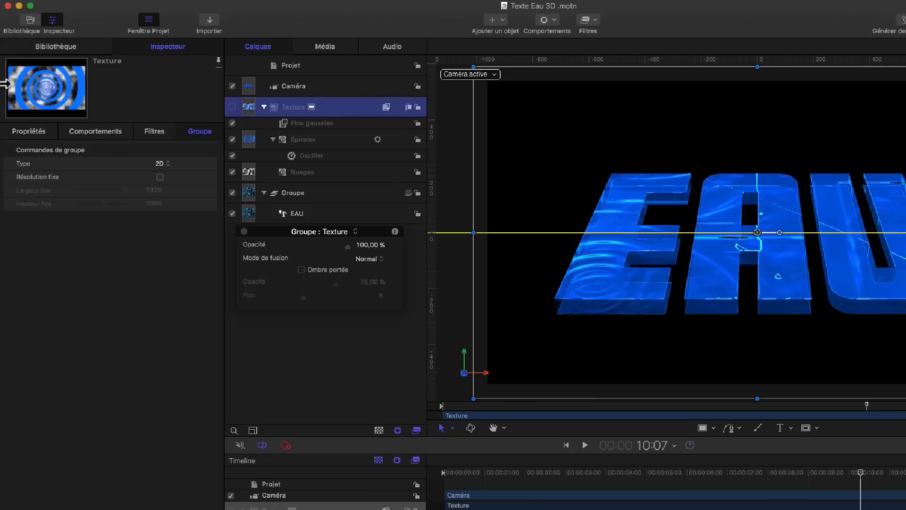
Step: Open the Importer file dialog and browse sidebar locations such as DDStock 1, Vidéos, the home folder, Dropbox and iCloud Drive
{"action": "left_click", "coordinate": [208, 20]}
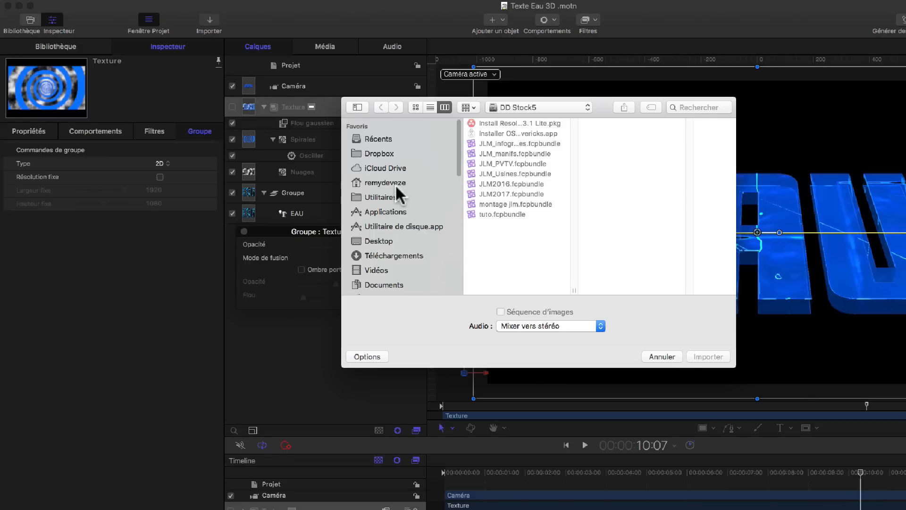
{"action": "scroll", "coordinate": [382, 217], "scroll_direction": "down", "scroll_amount": 5}
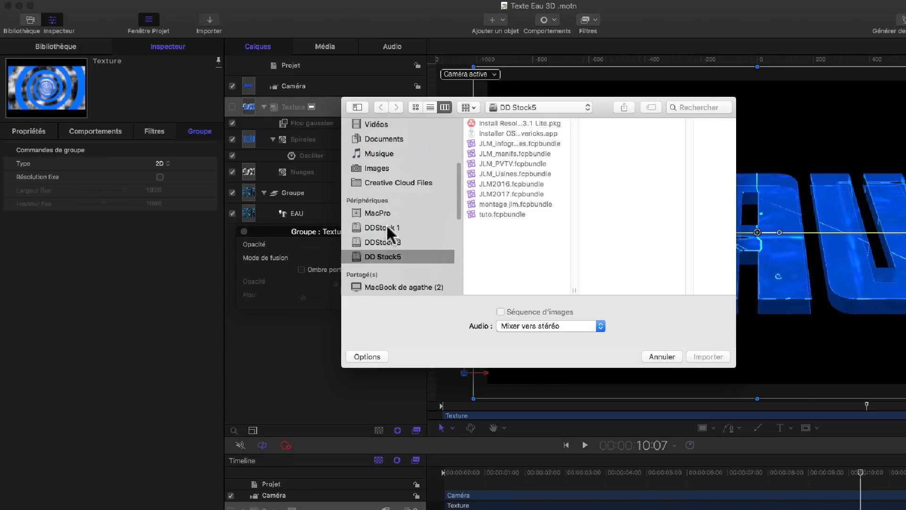
{"action": "left_click", "coordinate": [383, 228]}
{"action": "scroll", "coordinate": [391, 212], "scroll_direction": "up", "scroll_amount": 5}
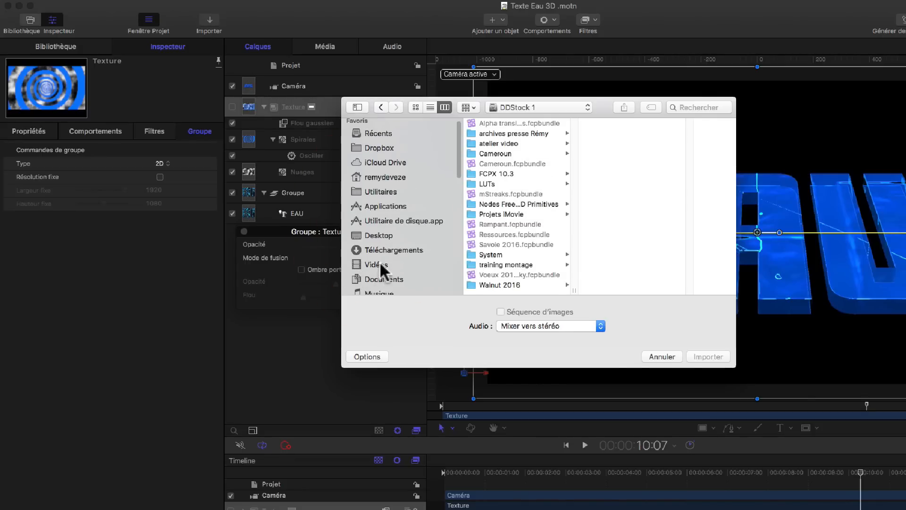
{"action": "left_click", "coordinate": [376, 264]}
{"action": "left_click", "coordinate": [386, 176]}
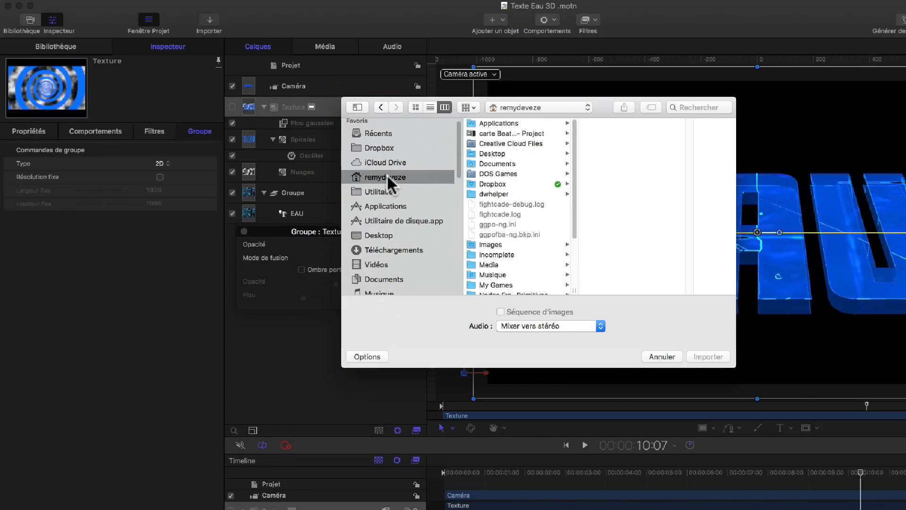
{"action": "left_click", "coordinate": [383, 143]}
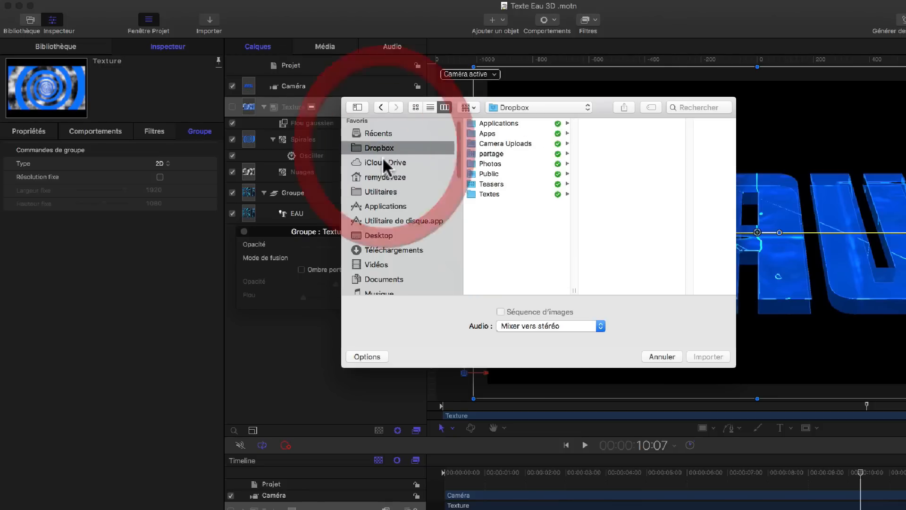
{"action": "left_click", "coordinate": [383, 160]}
{"action": "scroll", "coordinate": [375, 248], "scroll_direction": "down", "scroll_amount": 5}
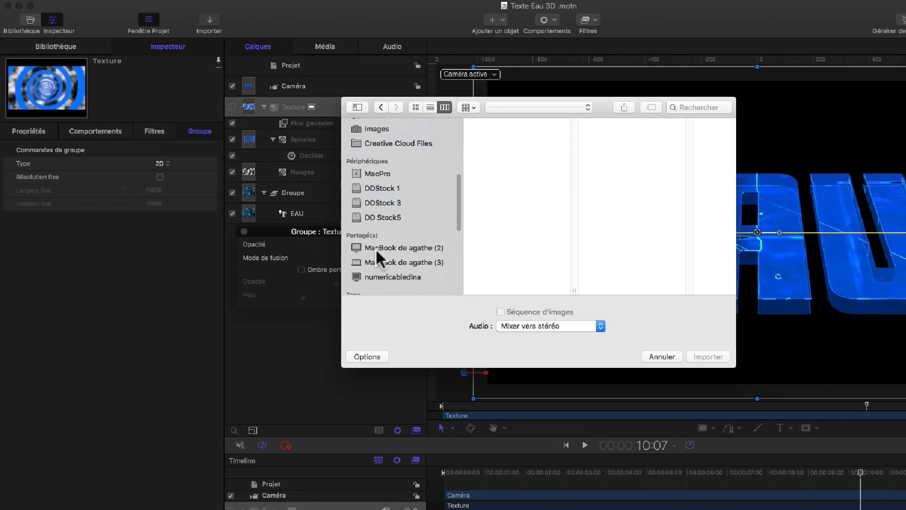
Step: Browse the DDStock 3, DDStock 1 and MacPro drives in the import dialog, switching to icon view
{"action": "left_click", "coordinate": [377, 203]}
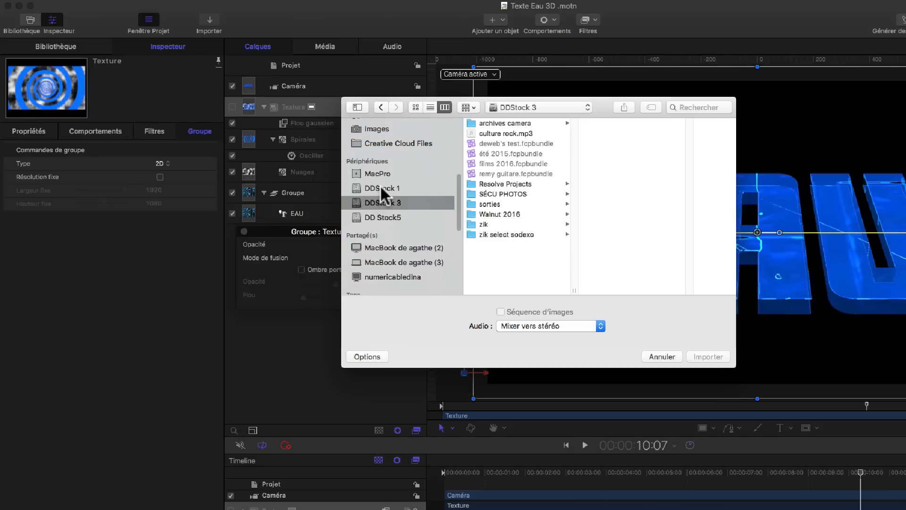
{"action": "left_click", "coordinate": [380, 185]}
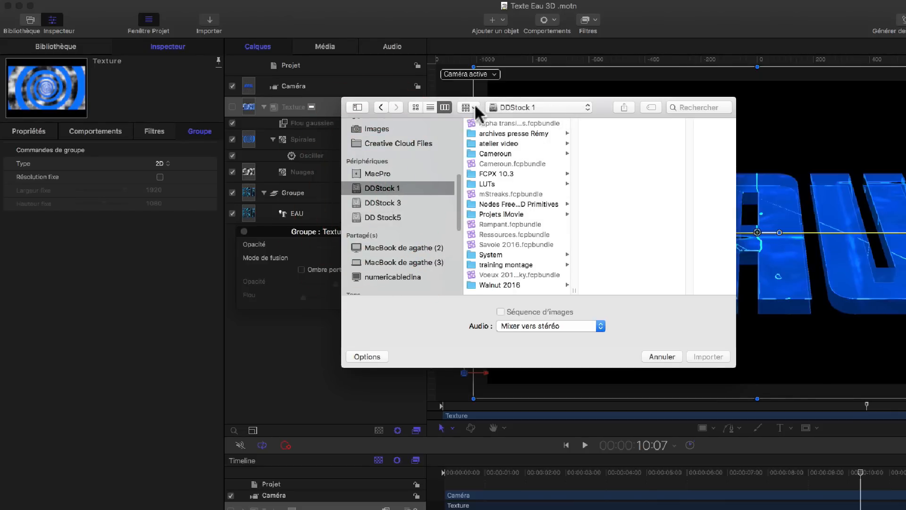
{"action": "left_click", "coordinate": [415, 107]}
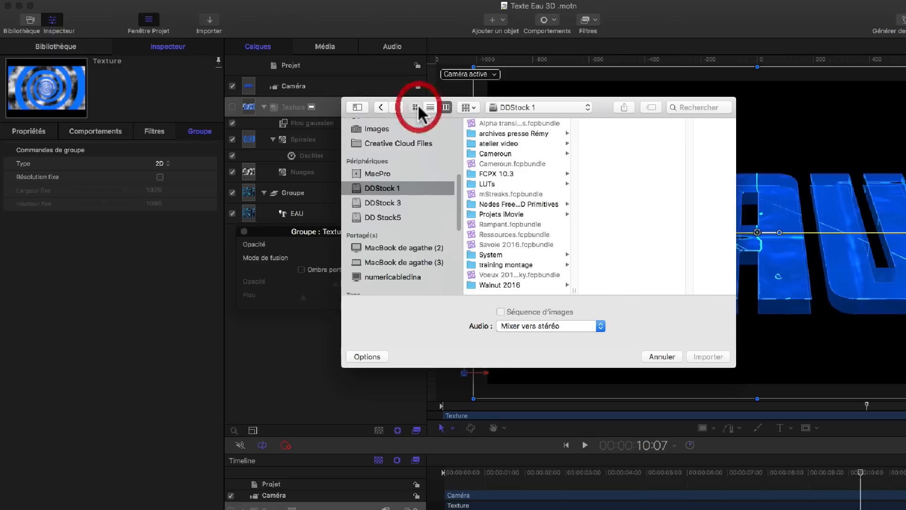
{"action": "left_click", "coordinate": [382, 173]}
{"action": "scroll", "coordinate": [380, 185], "scroll_direction": "up", "scroll_amount": 6}
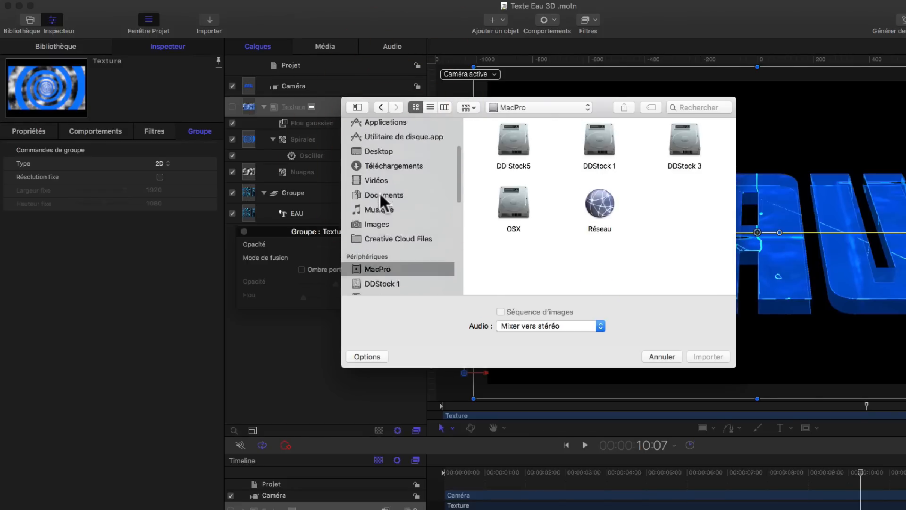
{"action": "left_click", "coordinate": [373, 265]}
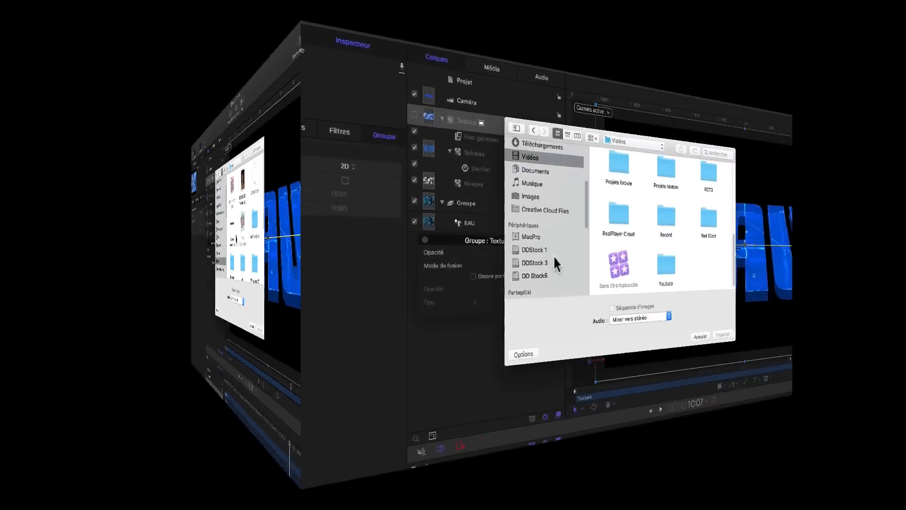
Step: Switch between list and icon views on DDStock 3 and open the sorties folder
{"action": "left_click", "coordinate": [391, 254]}
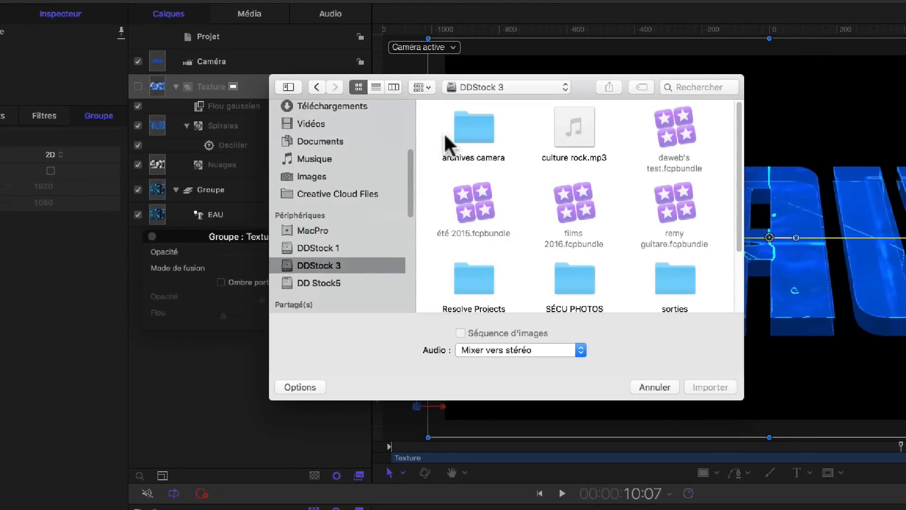
{"action": "left_click", "coordinate": [375, 87]}
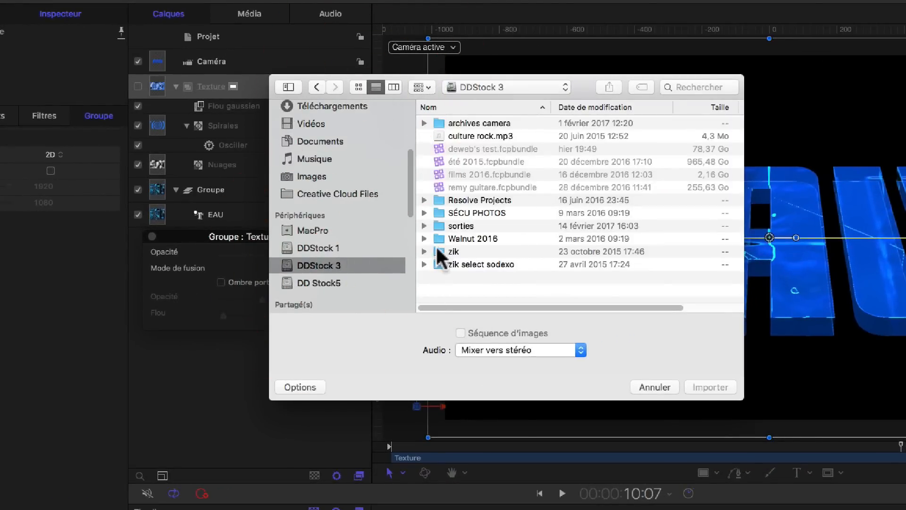
{"action": "left_click", "coordinate": [436, 226]}
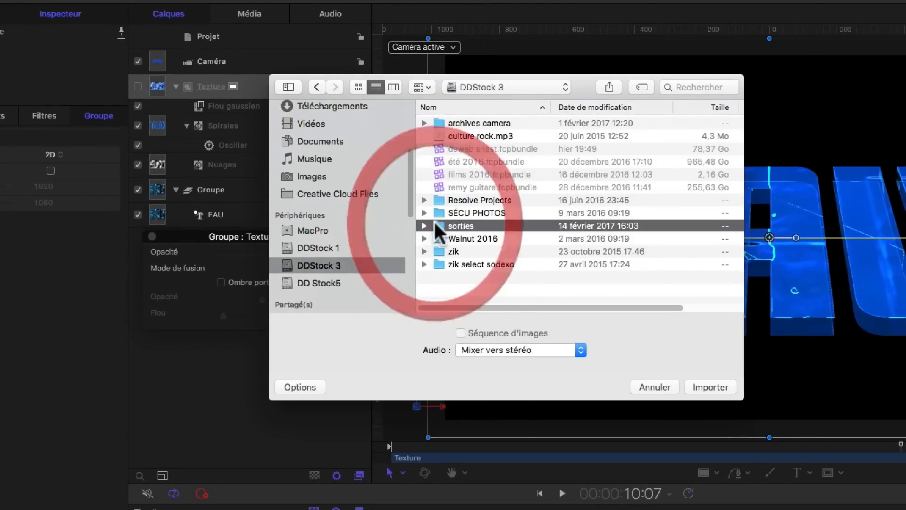
{"action": "left_click", "coordinate": [359, 87]}
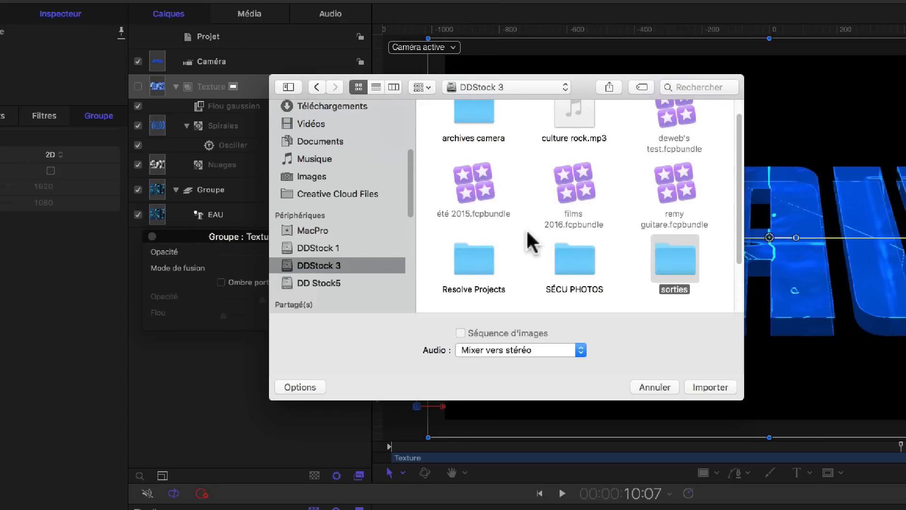
{"action": "scroll", "coordinate": [524, 236], "scroll_direction": "down", "scroll_amount": 3}
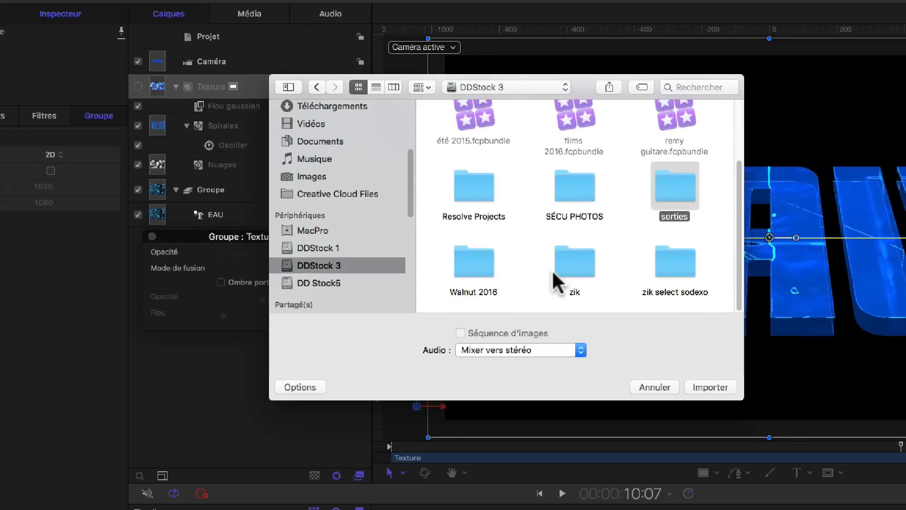
{"action": "double_click", "coordinate": [664, 191]}
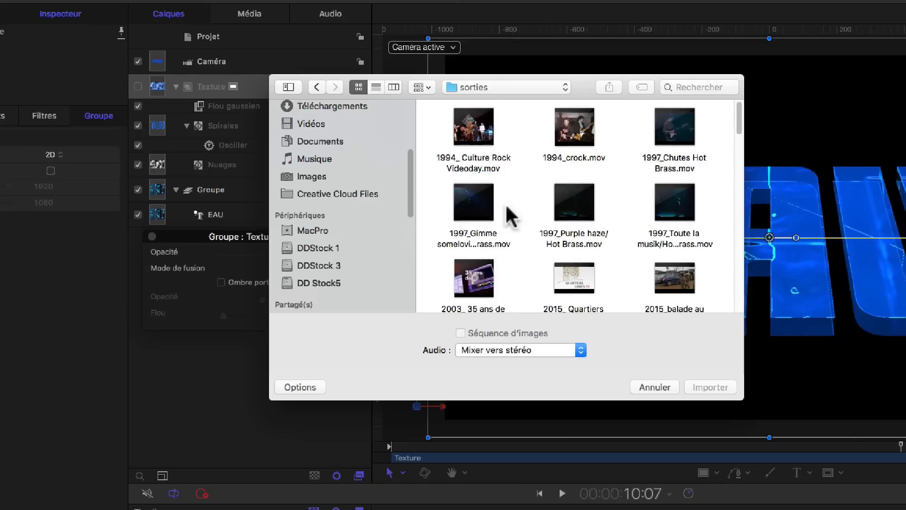
Step: Open the file arrangement options, then scroll through the sorties and Images folders' contents
{"action": "left_click", "coordinate": [426, 87]}
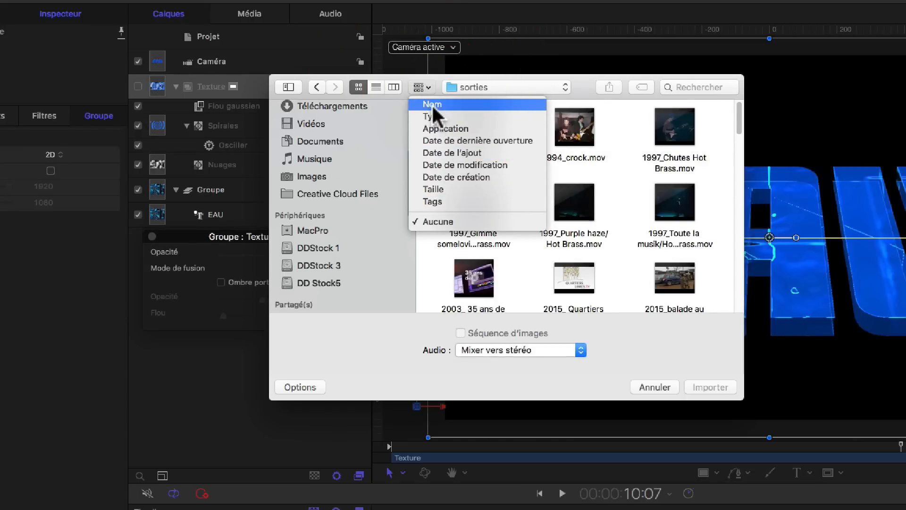
{"action": "left_click", "coordinate": [521, 383]}
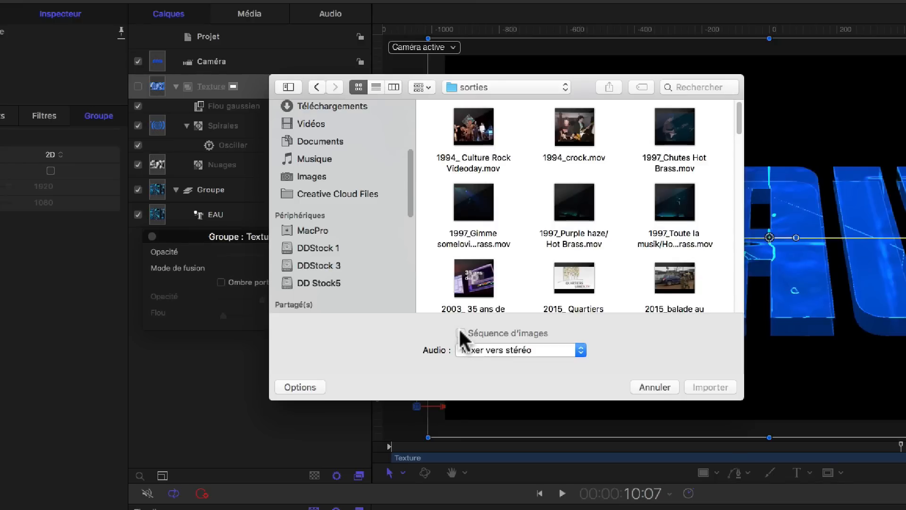
{"action": "scroll", "coordinate": [445, 246], "scroll_direction": "down", "scroll_amount": 10}
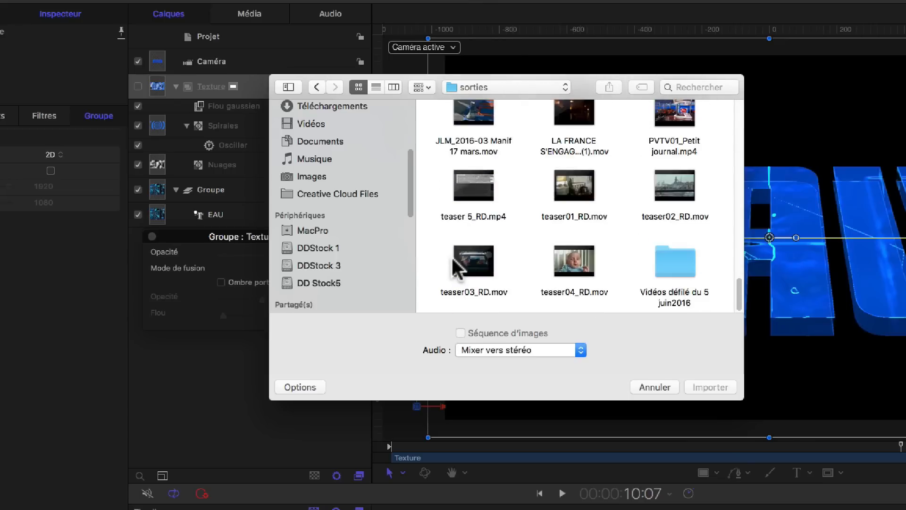
{"action": "scroll", "coordinate": [453, 260], "scroll_direction": "up", "scroll_amount": 10}
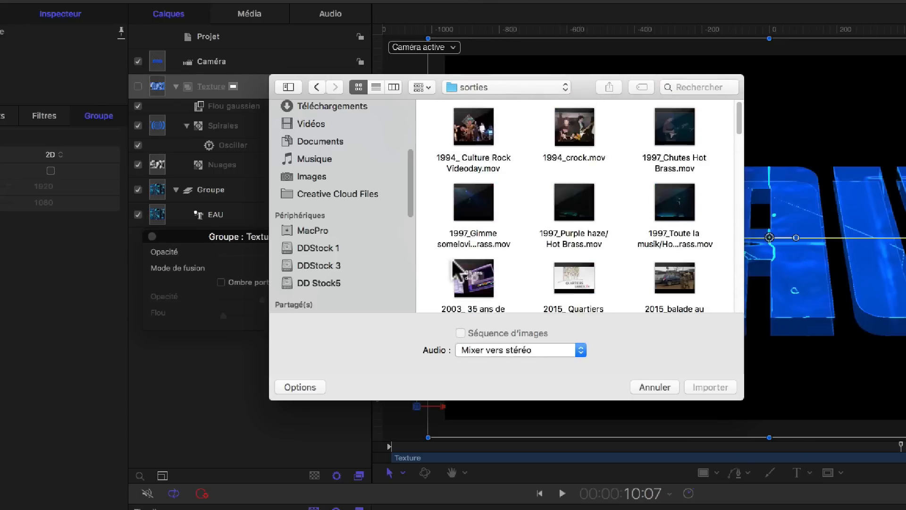
{"action": "left_click", "coordinate": [299, 175]}
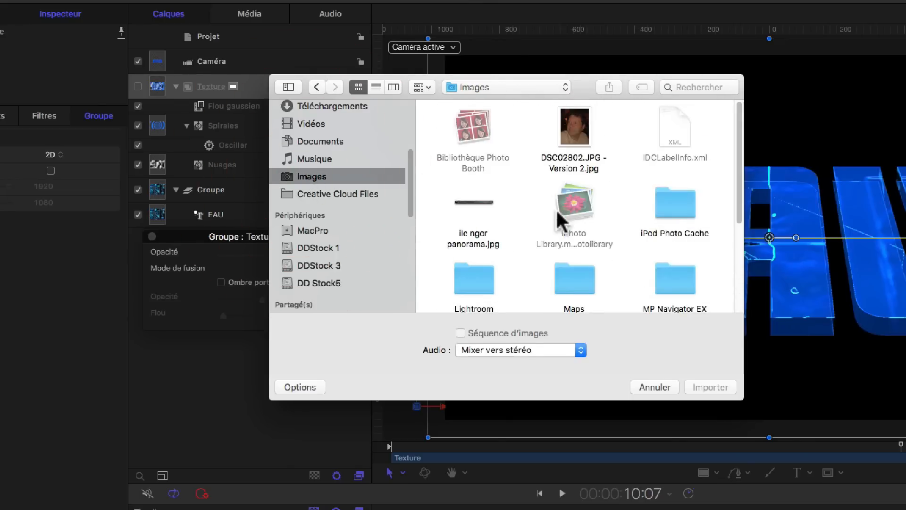
{"action": "scroll", "coordinate": [558, 225], "scroll_direction": "down", "scroll_amount": 5}
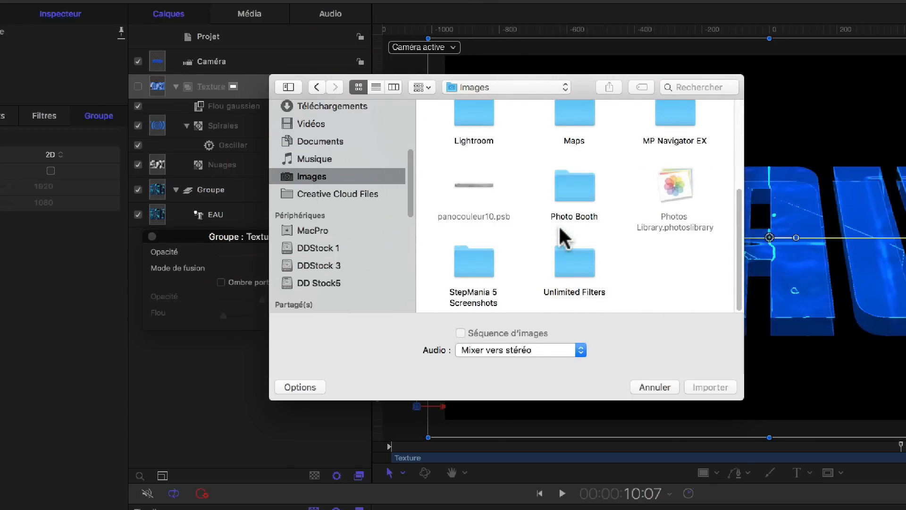
{"action": "scroll", "coordinate": [558, 224], "scroll_direction": "up", "scroll_amount": 5}
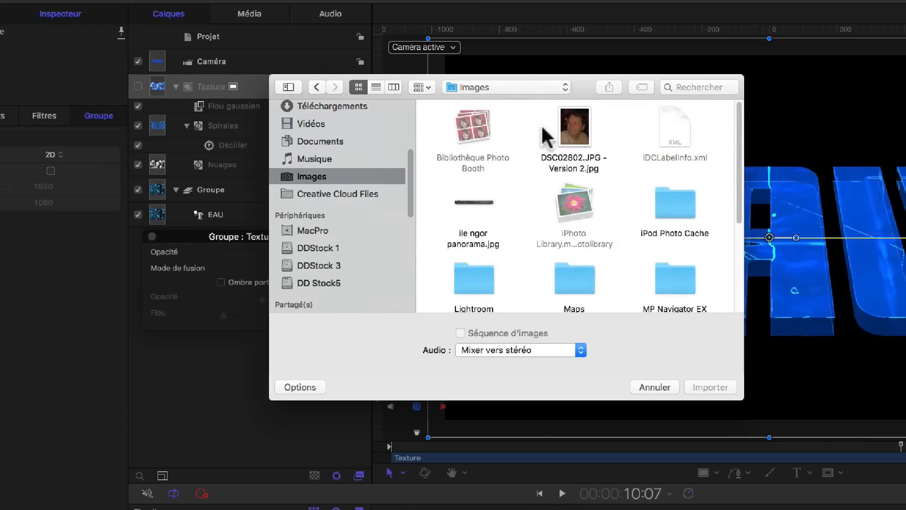
Step: Open the OSX disk, switch to list view and select the librairie FCS folder
{"action": "left_click", "coordinate": [313, 230]}
{"action": "double_click", "coordinate": [472, 203]}
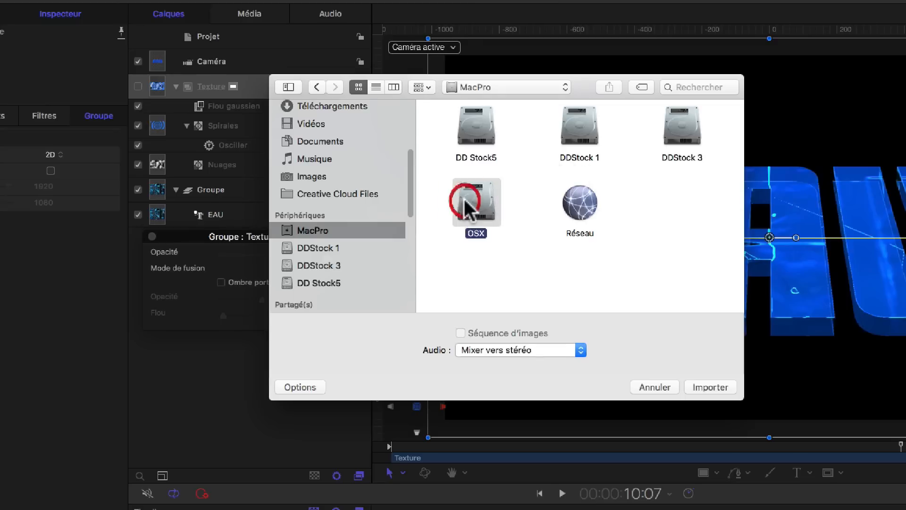
{"action": "left_click", "coordinate": [376, 87]}
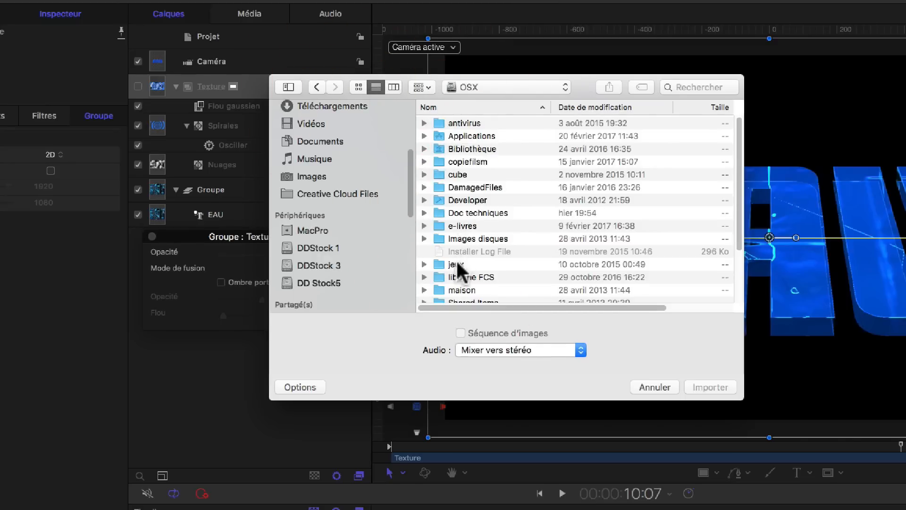
{"action": "left_click", "coordinate": [464, 277]}
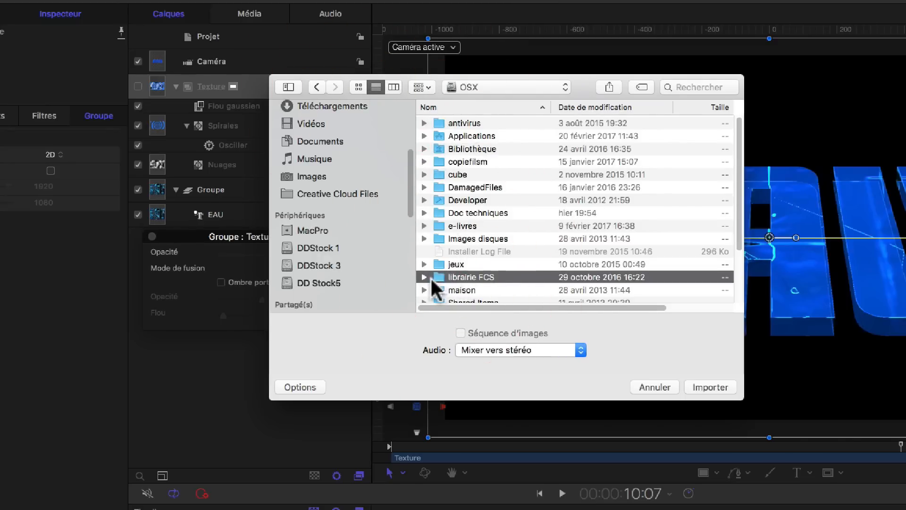
Step: Switch the import dialog to column view and browse librairie FCS > Motion > CoreMelt > Picture_Frames_HD, selecting gold_grain.png
{"action": "left_click", "coordinate": [392, 86]}
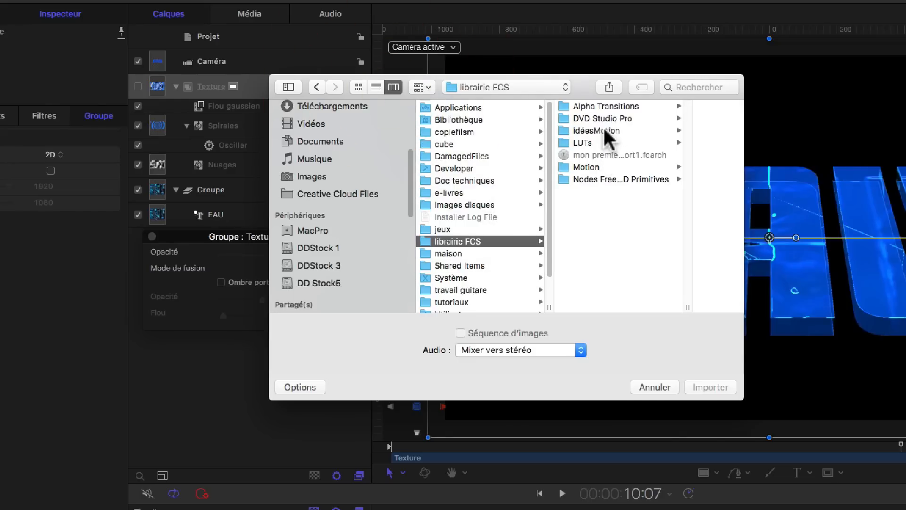
{"action": "left_click", "coordinate": [585, 167]}
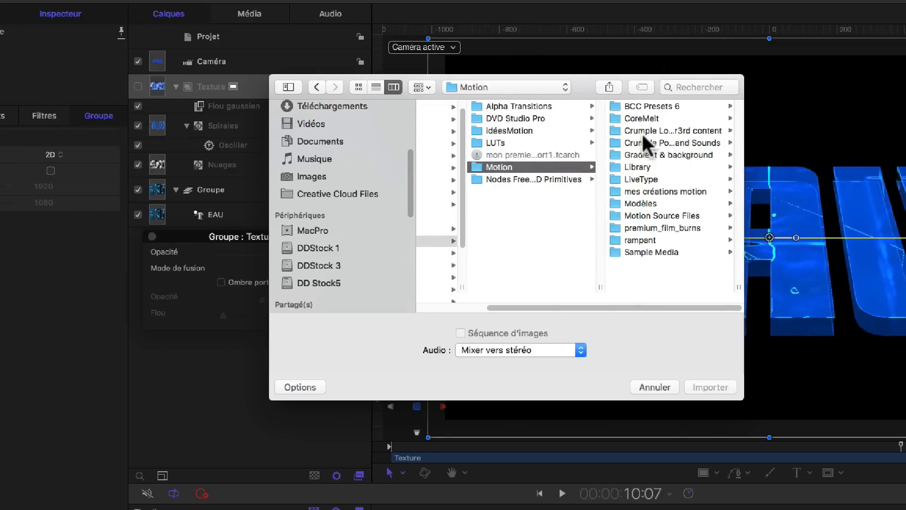
{"action": "left_click", "coordinate": [625, 139]}
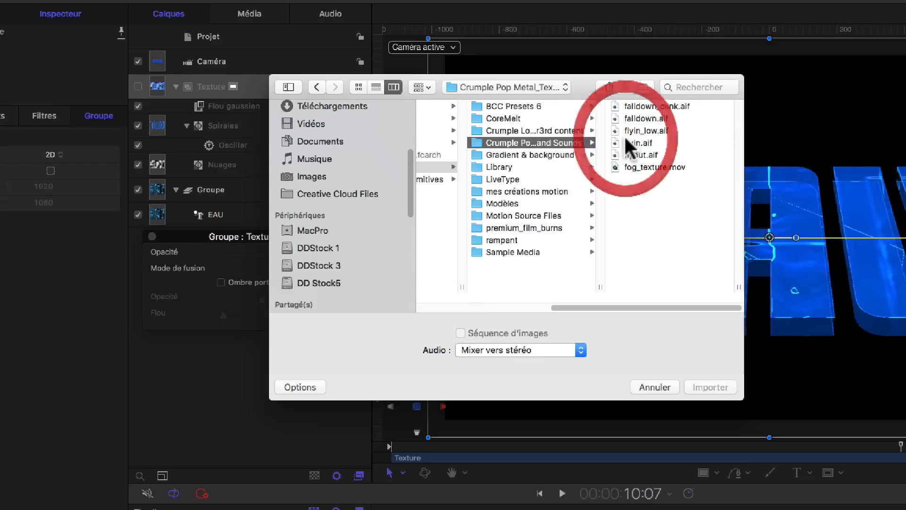
{"action": "left_click", "coordinate": [515, 117]}
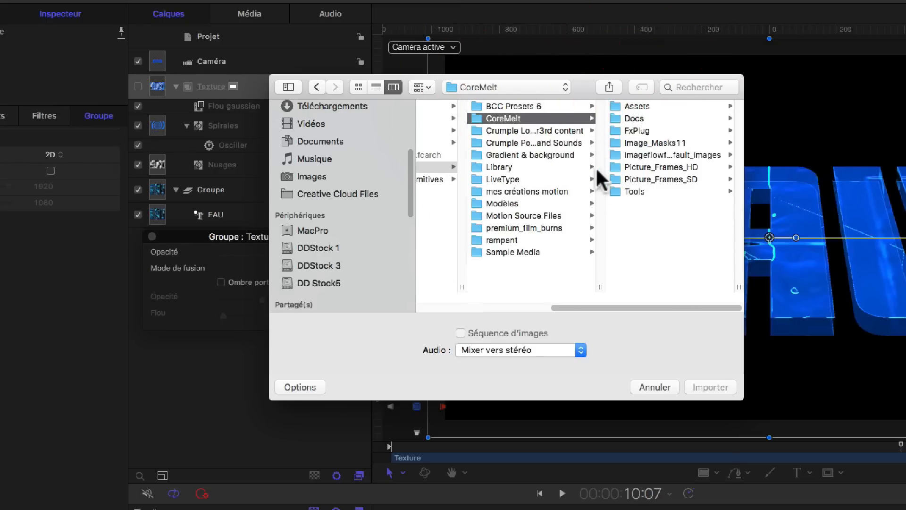
{"action": "left_click", "coordinate": [622, 167]}
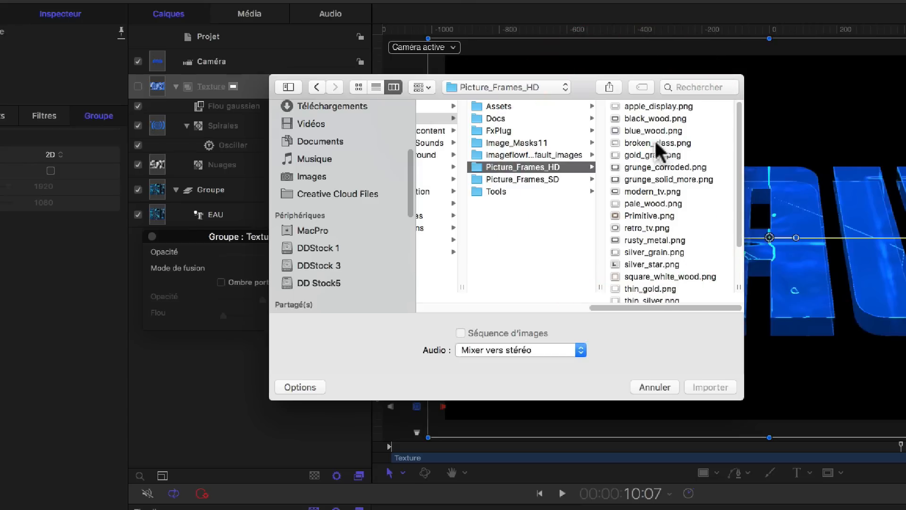
{"action": "left_click", "coordinate": [645, 150]}
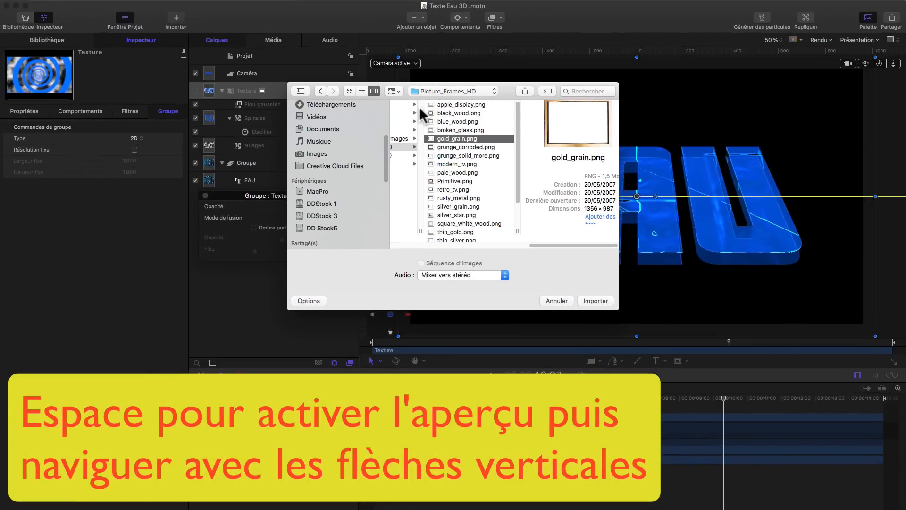
Step: Preview the Picture_Frames_HD images with Quick Look, stepping down through the list, then close the preview and the import dialog
{"action": "key", "text": "space"}
{"action": "key", "text": "Down"}
{"action": "key", "text": "Down"}
{"action": "key", "text": "Down"}
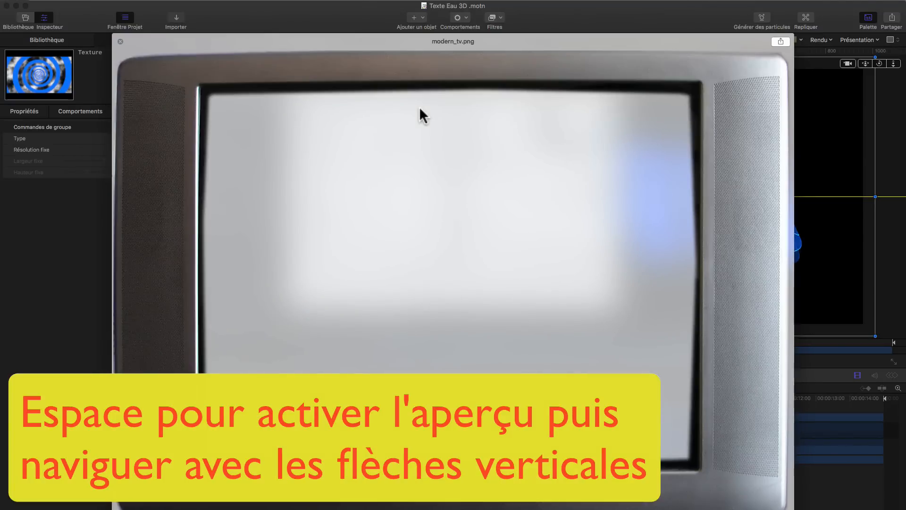
{"action": "key", "text": "Down"}
{"action": "key", "text": "Down"}
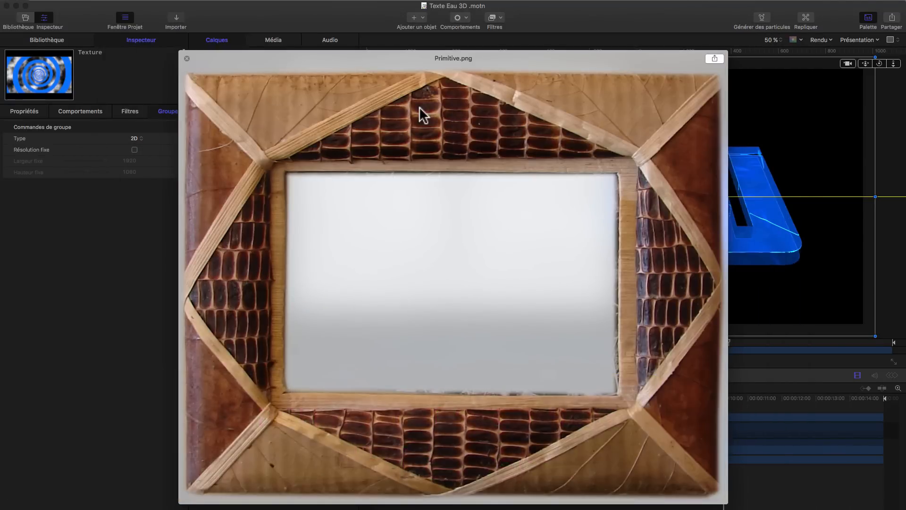
{"action": "key", "text": "Down"}
{"action": "key", "text": "Down"}
{"action": "key", "text": "Down"}
{"action": "key", "text": "Down"}
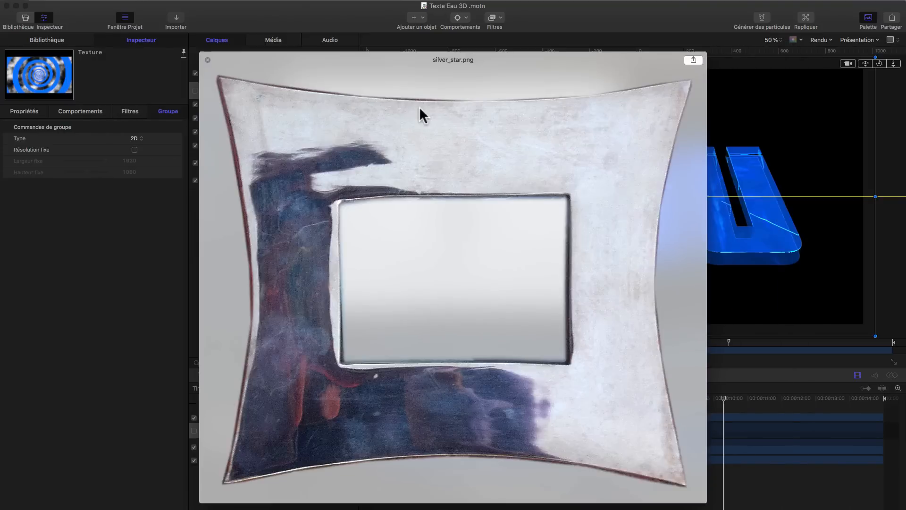
{"action": "key", "text": "Down"}
{"action": "key", "text": "Down"}
{"action": "key", "text": "Down"}
{"action": "key", "text": "Down"}
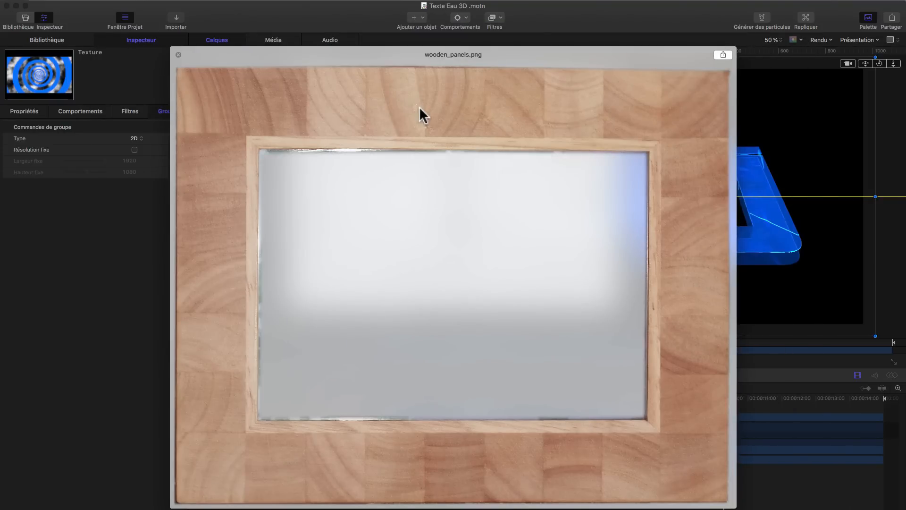
{"action": "left_click", "coordinate": [179, 54]}
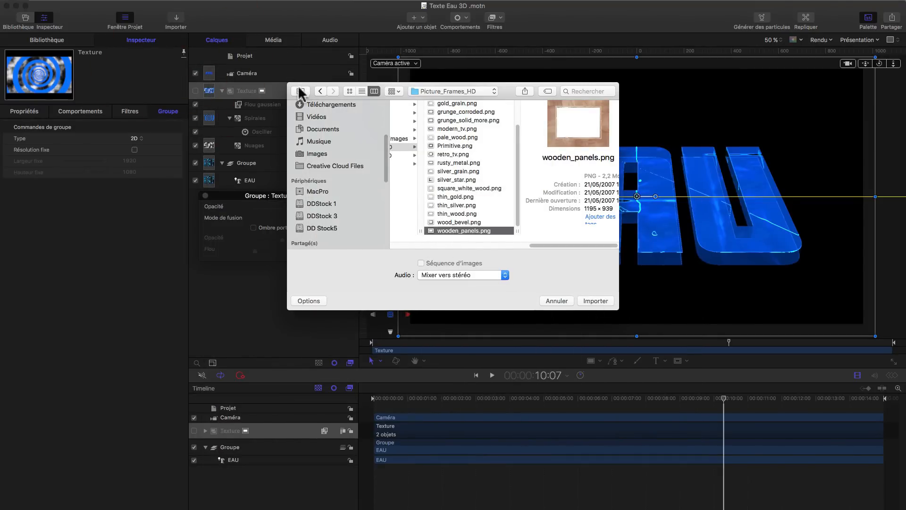
{"action": "left_click", "coordinate": [554, 301]}
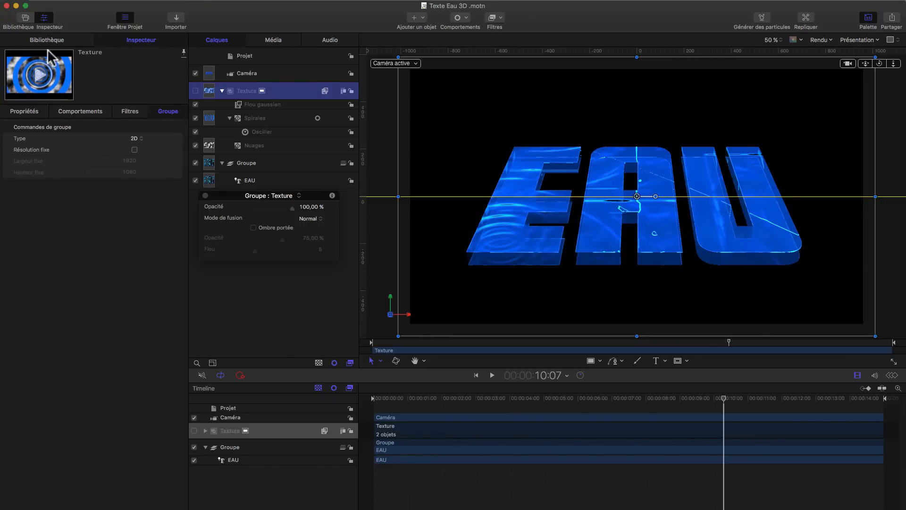
{"action": "left_click", "coordinate": [25, 61]}
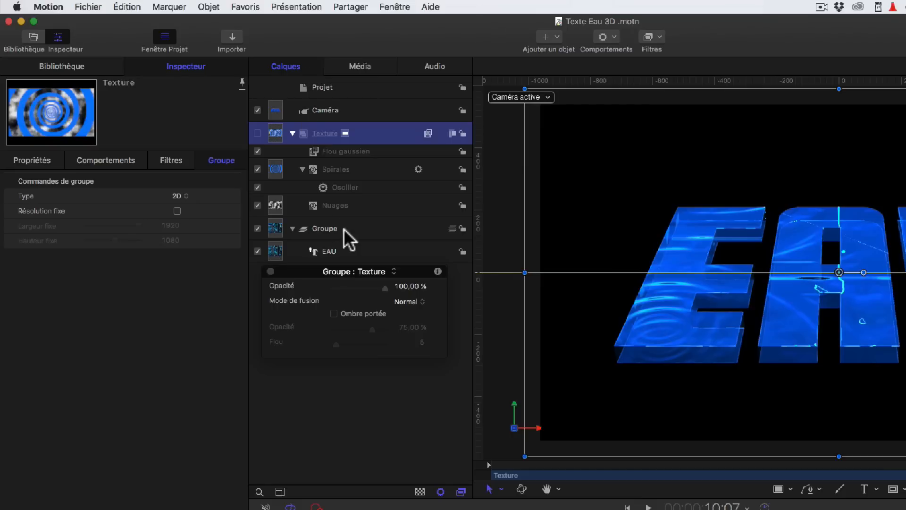
{"action": "left_click", "coordinate": [233, 42]}
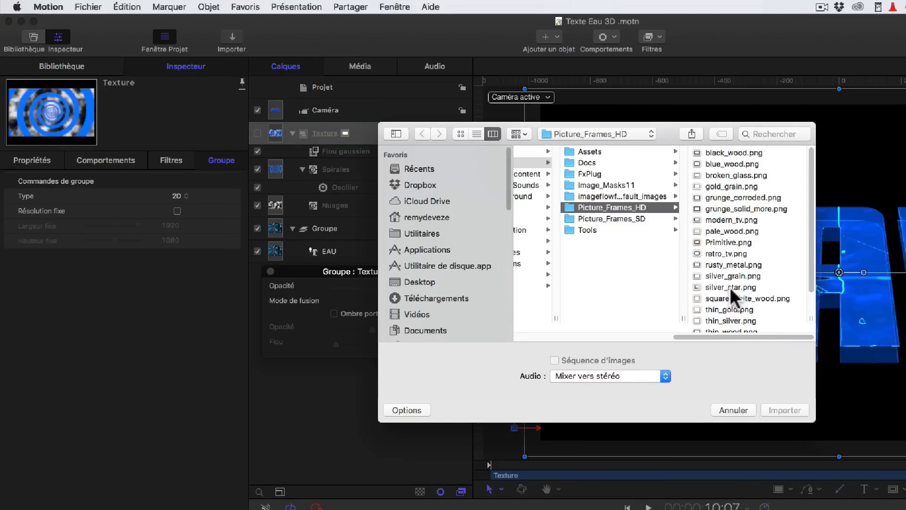
{"action": "scroll", "coordinate": [731, 296], "scroll_direction": "down", "scroll_amount": 3}
{"action": "left_click", "coordinate": [732, 296]}
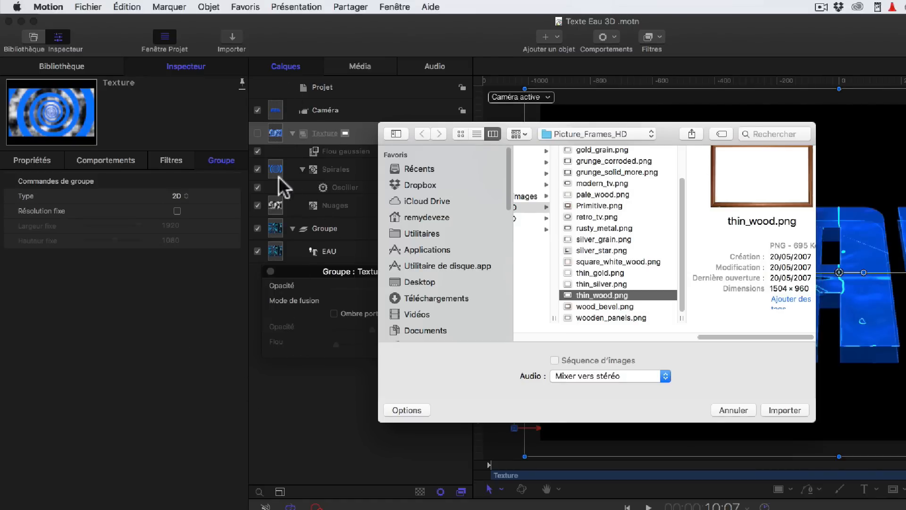
{"action": "left_click", "coordinate": [733, 409]}
Step: Import thin_gold.png from Picture_Frames_HD as unused media
{"action": "left_click", "coordinate": [100, 6]}
{"action": "mouse_move", "coordinate": [150, 154]}
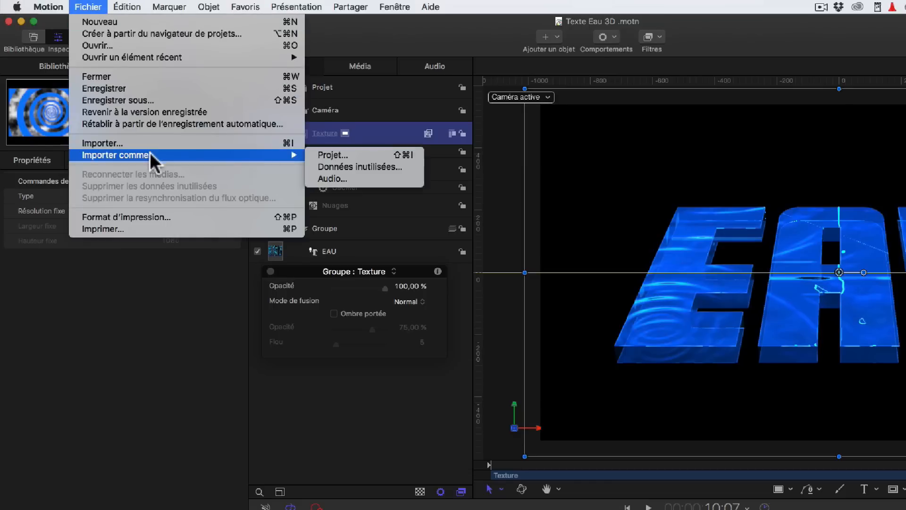
{"action": "left_click", "coordinate": [393, 167]}
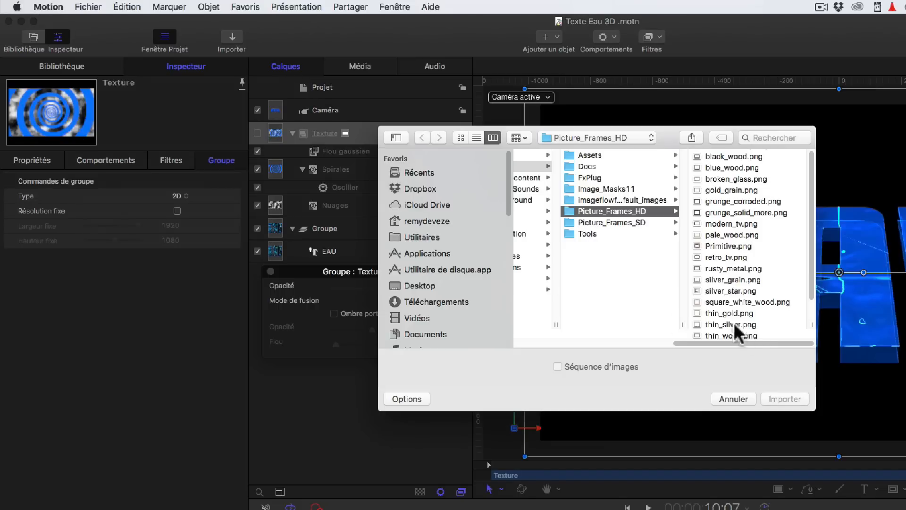
{"action": "left_click", "coordinate": [726, 313]}
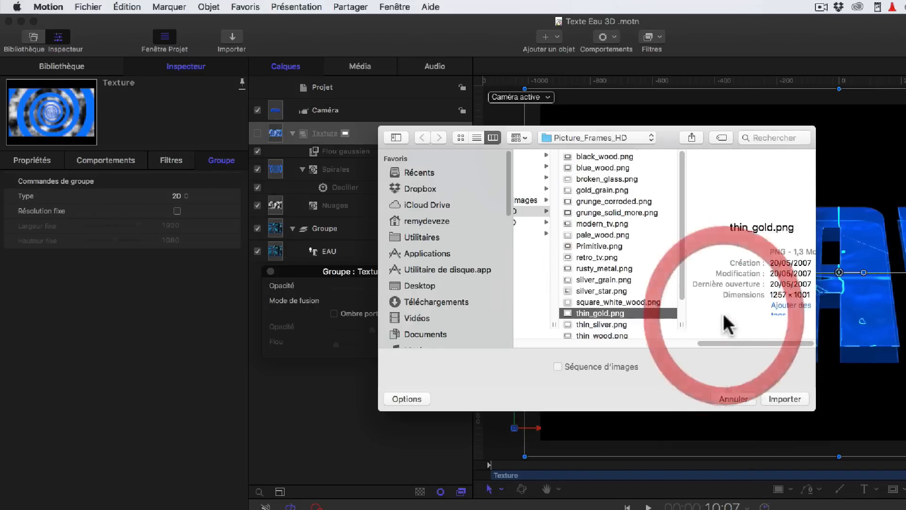
{"action": "left_click", "coordinate": [781, 398]}
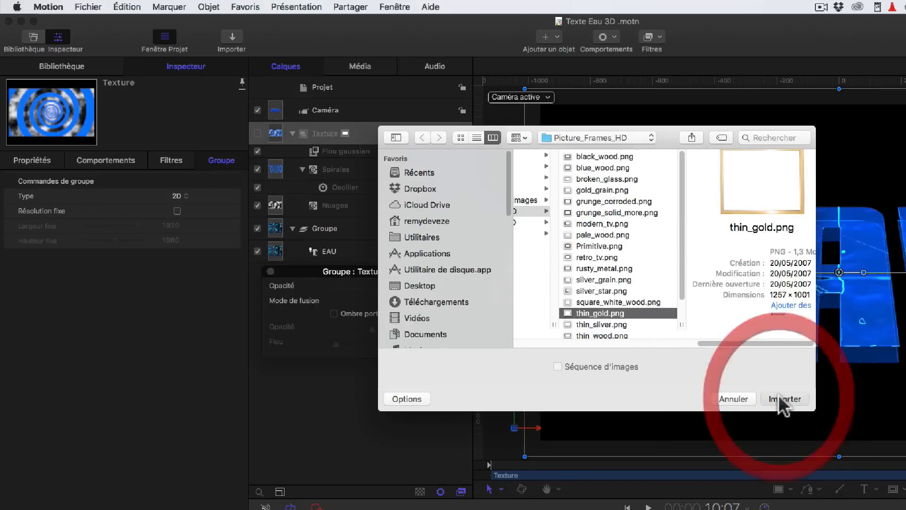
Step: Switch between the Layers and Media tabs and move the thin_gold media HUD lower in the panel
{"action": "left_click", "coordinate": [284, 66]}
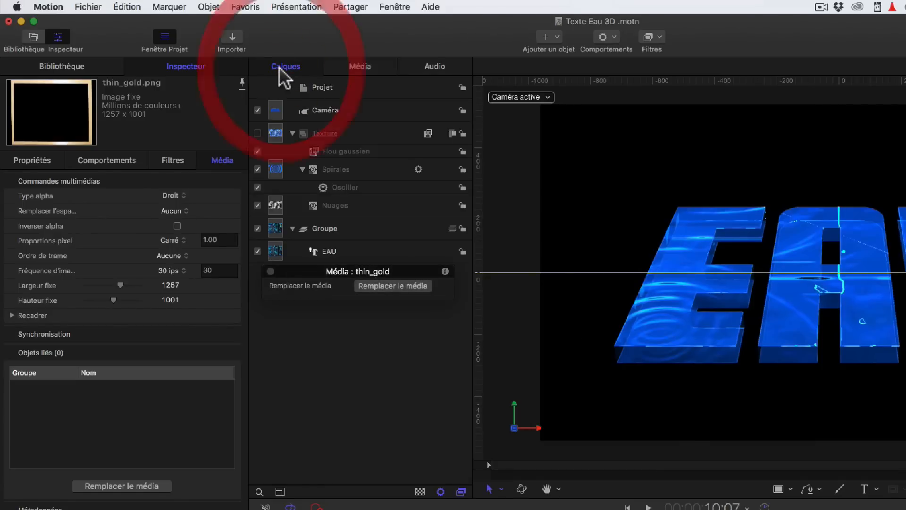
{"action": "left_click", "coordinate": [360, 66]}
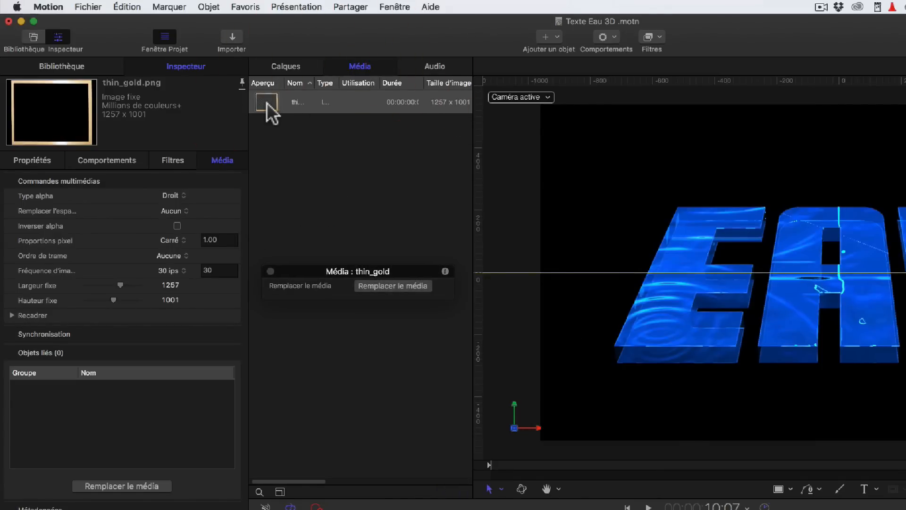
{"action": "left_click", "coordinate": [285, 67]}
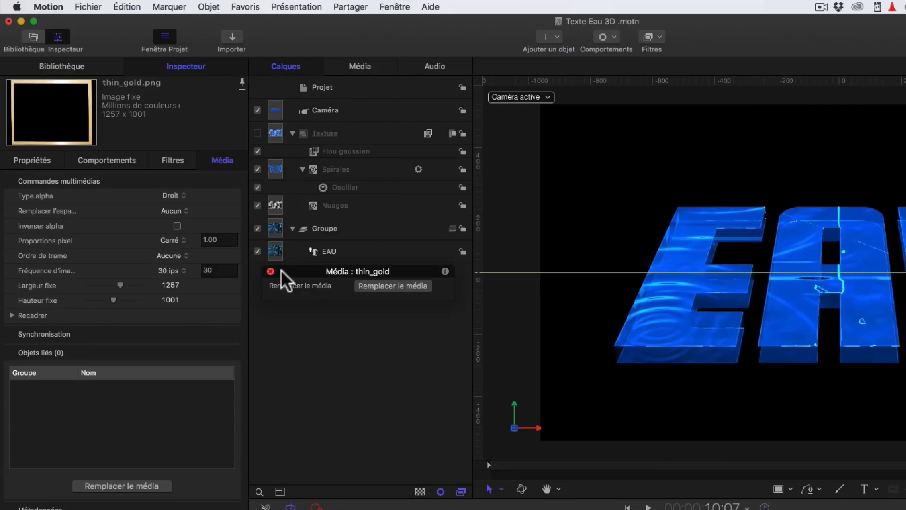
{"action": "left_click_drag", "start_coordinate": [293, 272], "coordinate": [306, 374]}
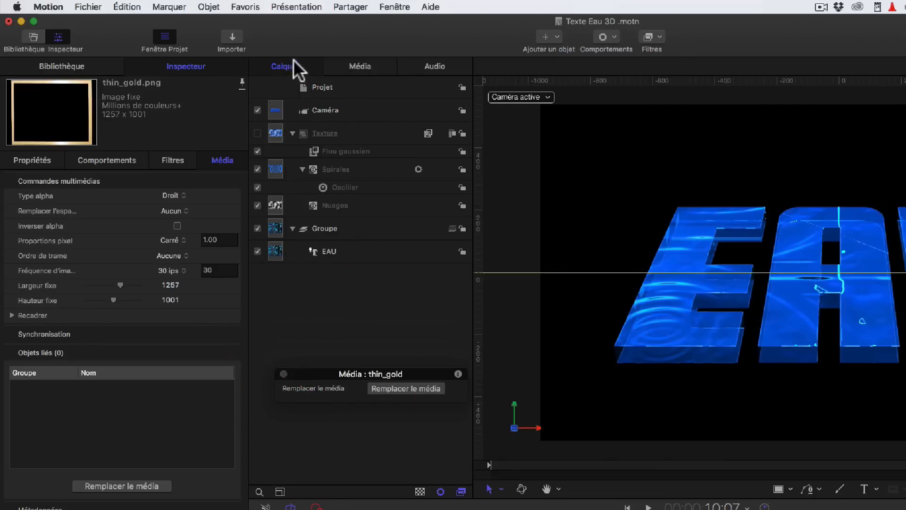
Step: View the Media and Audio tabs, returning to the Layers list
{"action": "left_click", "coordinate": [357, 64]}
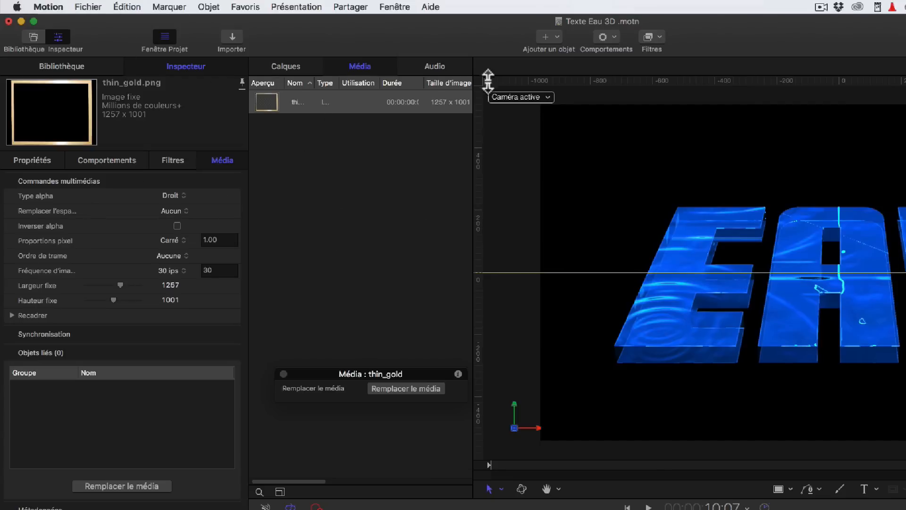
{"action": "left_click", "coordinate": [446, 69]}
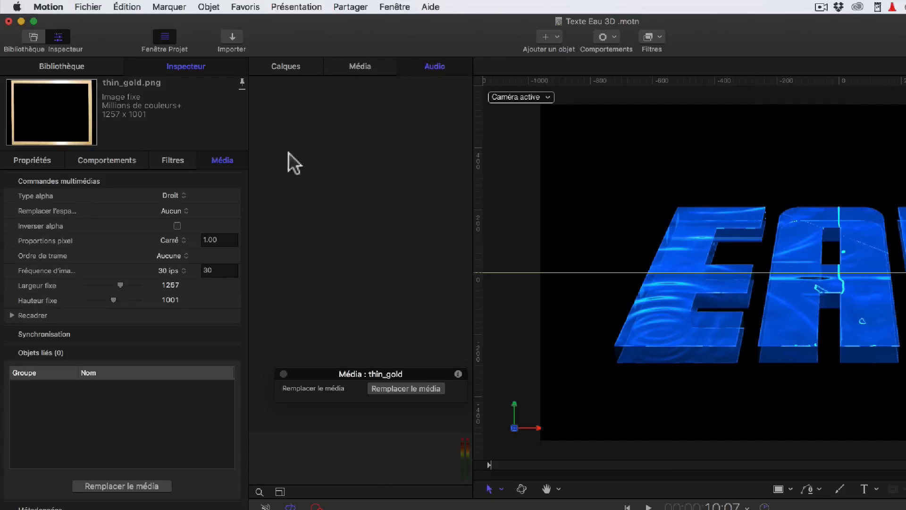
{"action": "left_click", "coordinate": [286, 66]}
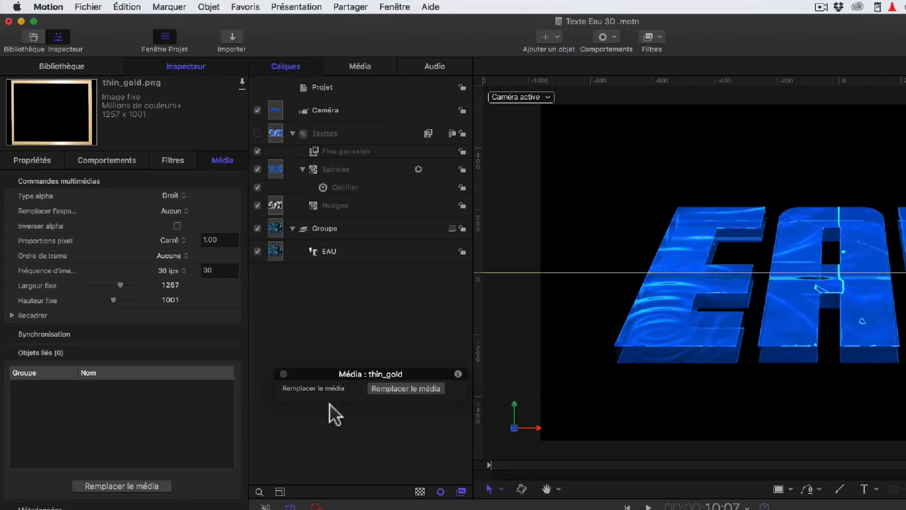
Step: Open the keyframe recording options and cancel them
{"action": "mouse_move", "coordinate": [514, 428]}
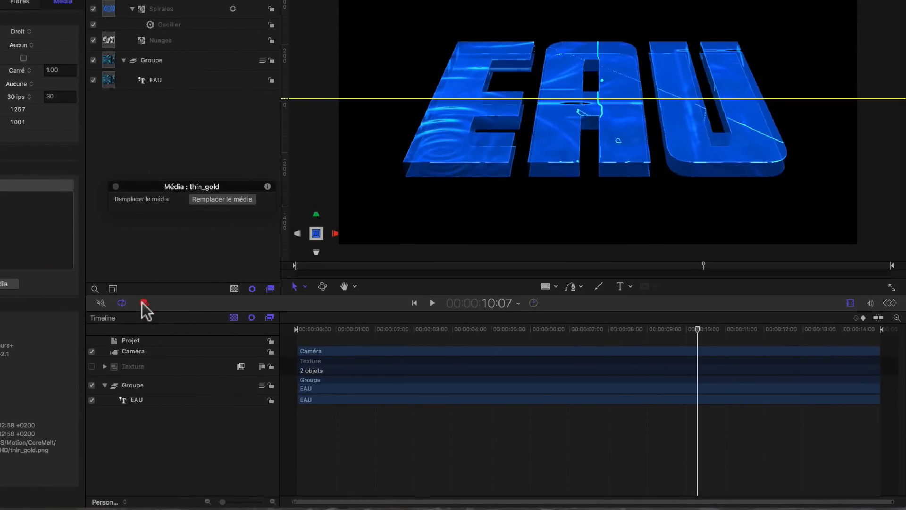
{"action": "double_click", "coordinate": [144, 302]}
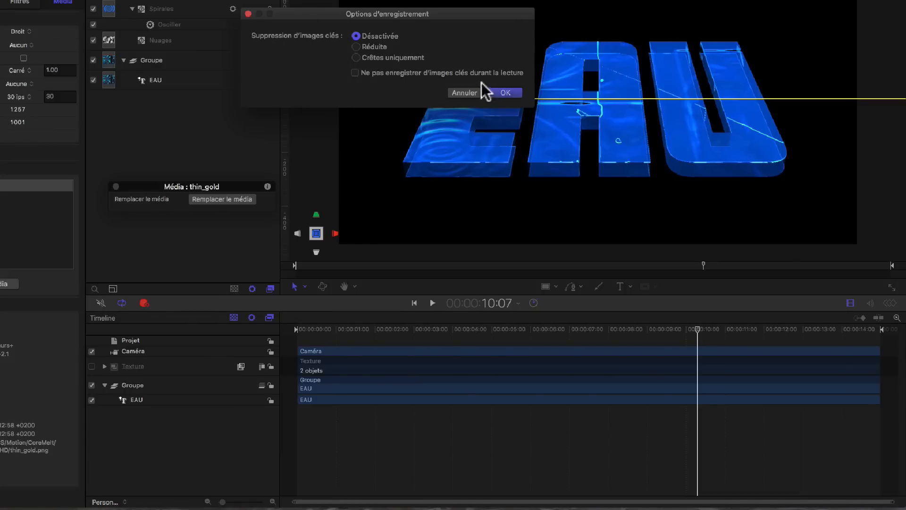
{"action": "left_click", "coordinate": [460, 95]}
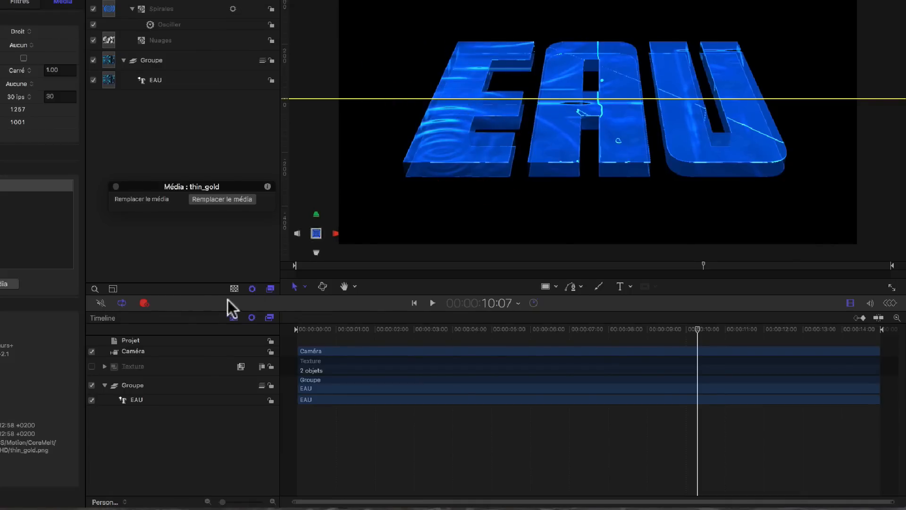
Step: Hide and show the timeline, then open and close the keyframe editor below it
{"action": "left_click", "coordinate": [122, 303]}
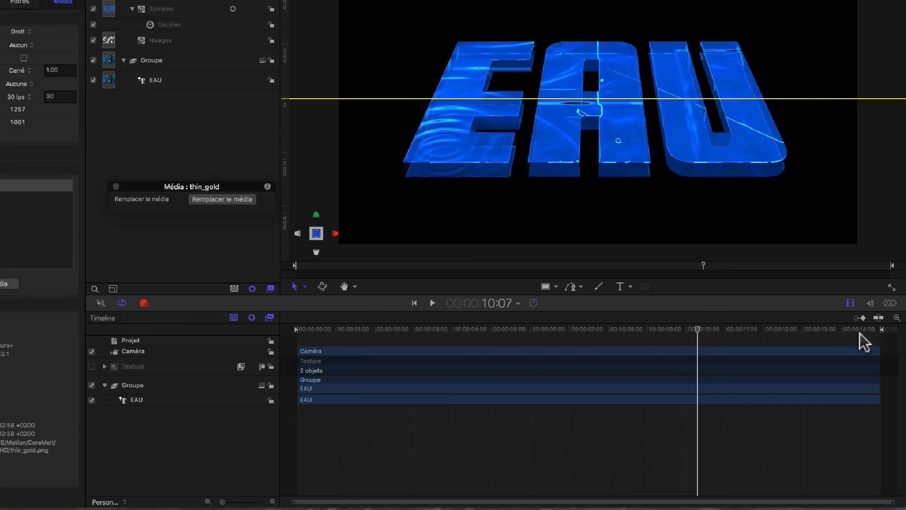
{"action": "left_click", "coordinate": [850, 303]}
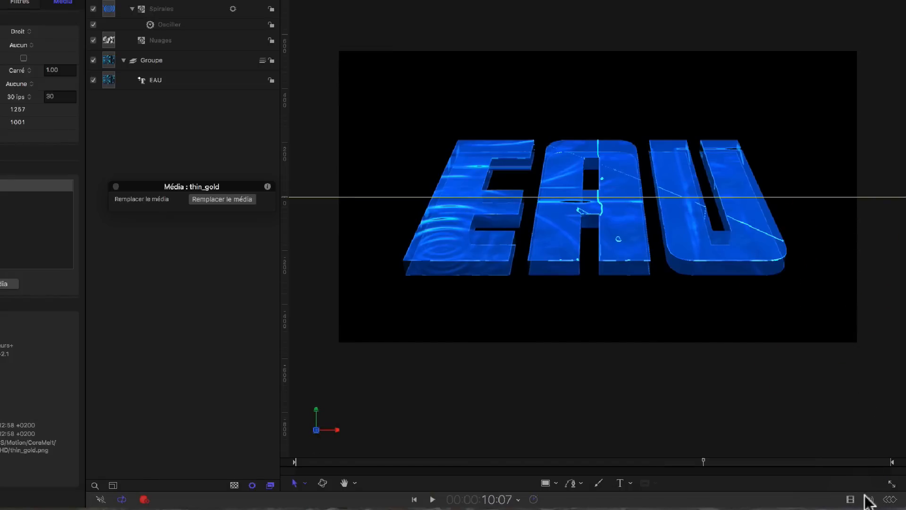
{"action": "left_click", "coordinate": [850, 499]}
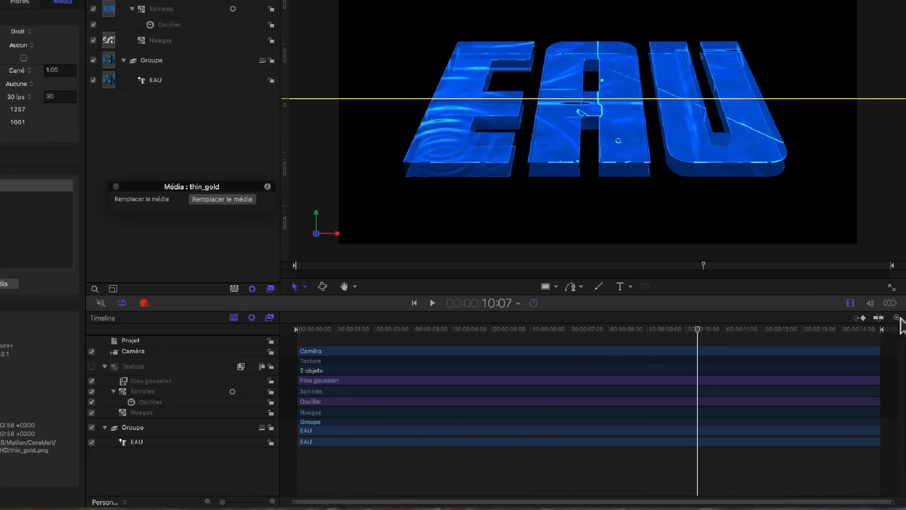
{"action": "left_click", "coordinate": [890, 303]}
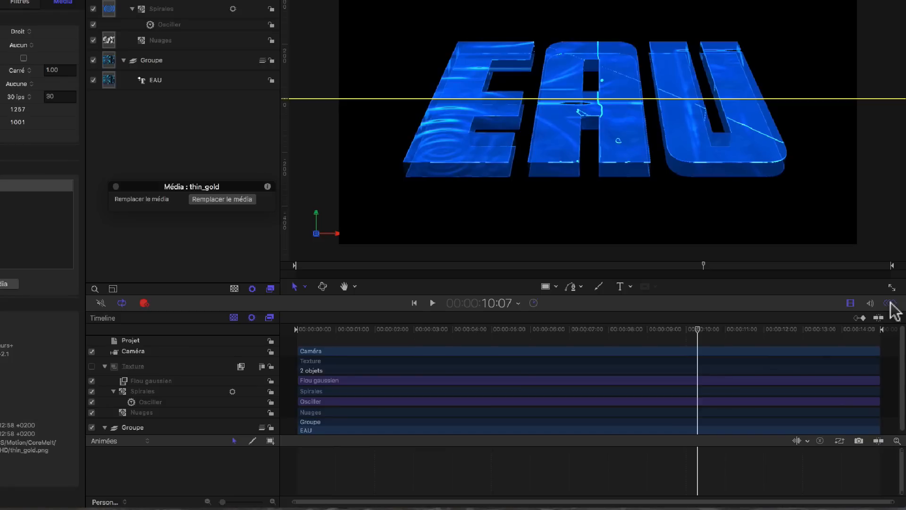
{"action": "left_click", "coordinate": [890, 303]}
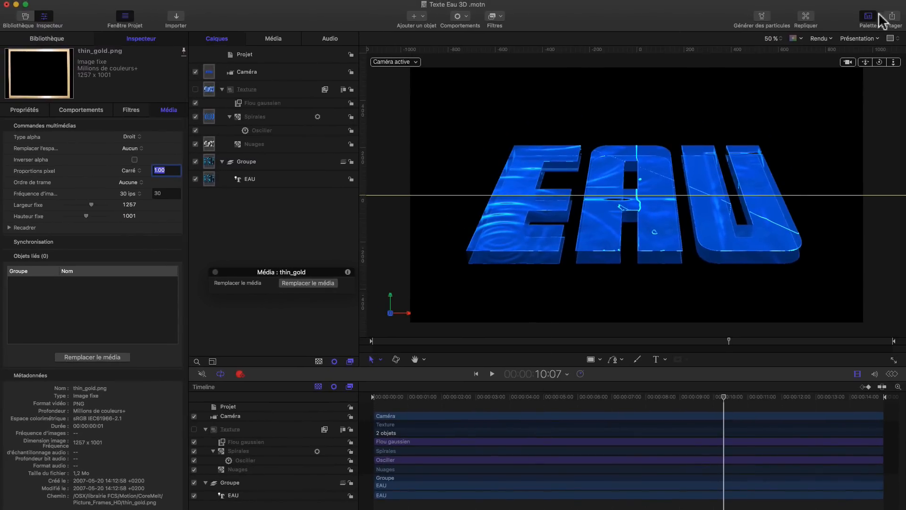
Step: Open the Add Object menu to review its items, then close it
{"action": "left_click", "coordinate": [423, 17]}
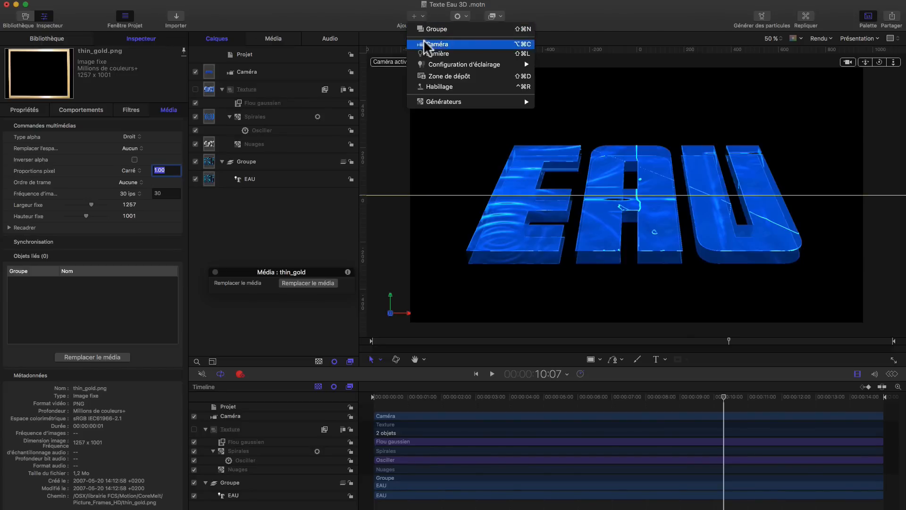
{"action": "mouse_move", "coordinate": [415, 98]}
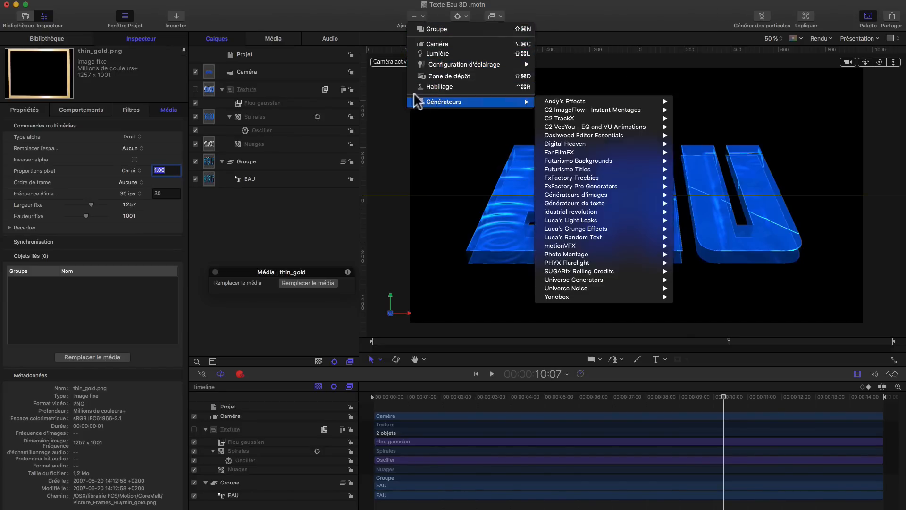
{"action": "left_click", "coordinate": [360, 21]}
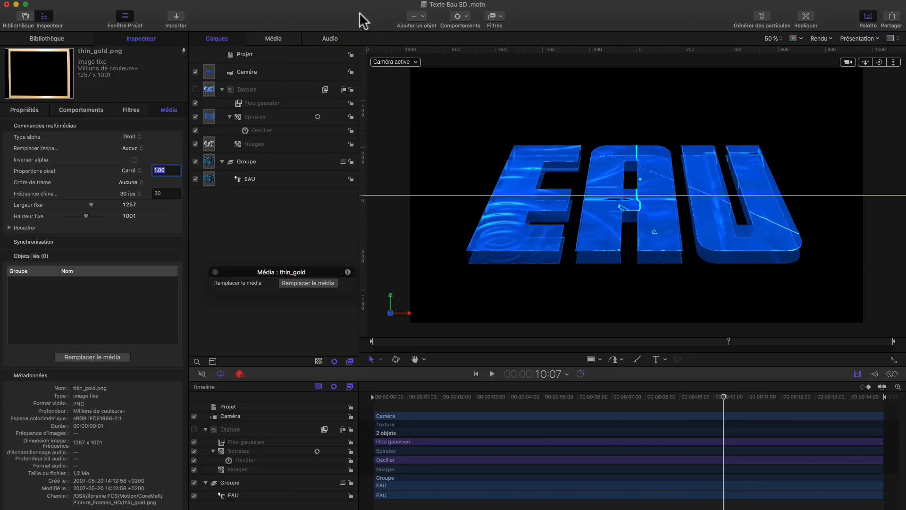